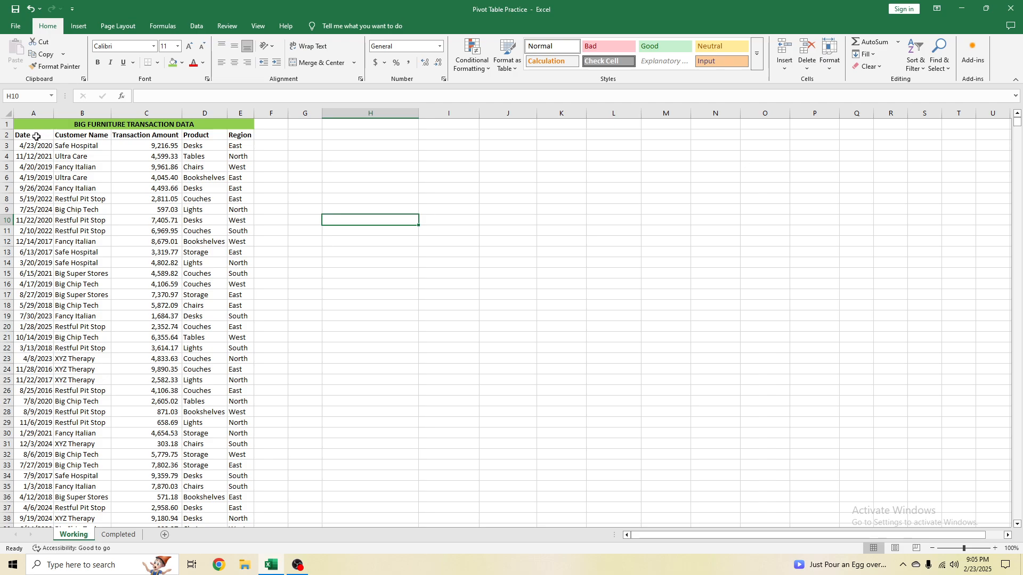
# - Select the whole transaction table from the Date header through the last row of the Region column to review its extent
pyautogui.click(32, 135)
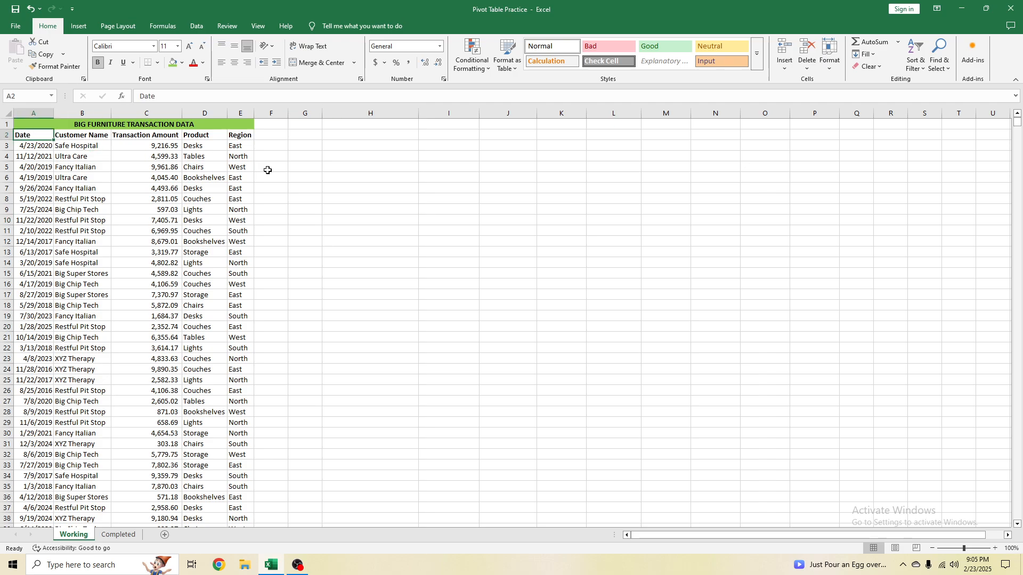
pyautogui.hotkey('ctrl', 'shift', 'Right')
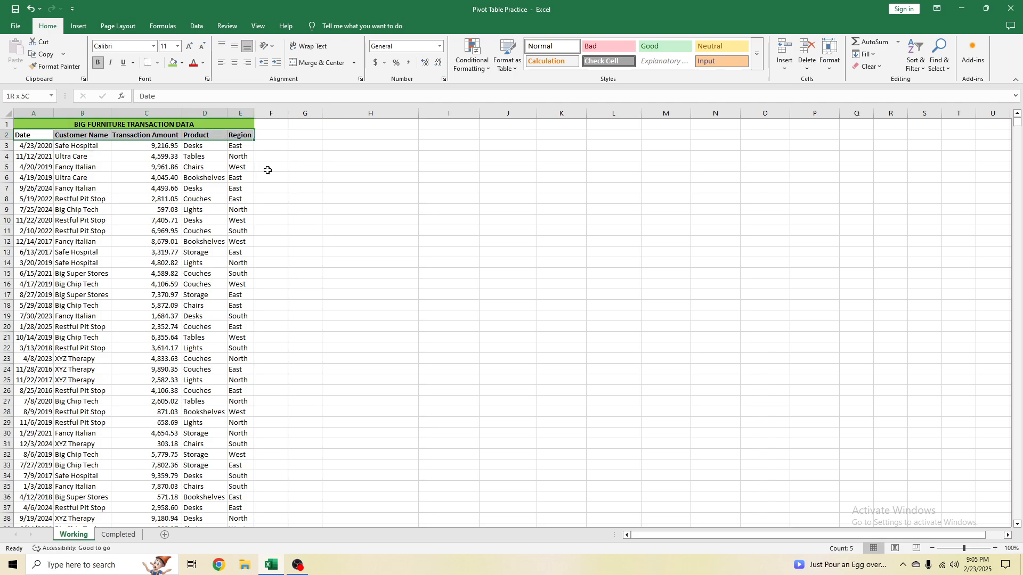
pyautogui.hotkey('ctrl', 'shift', 'Down')
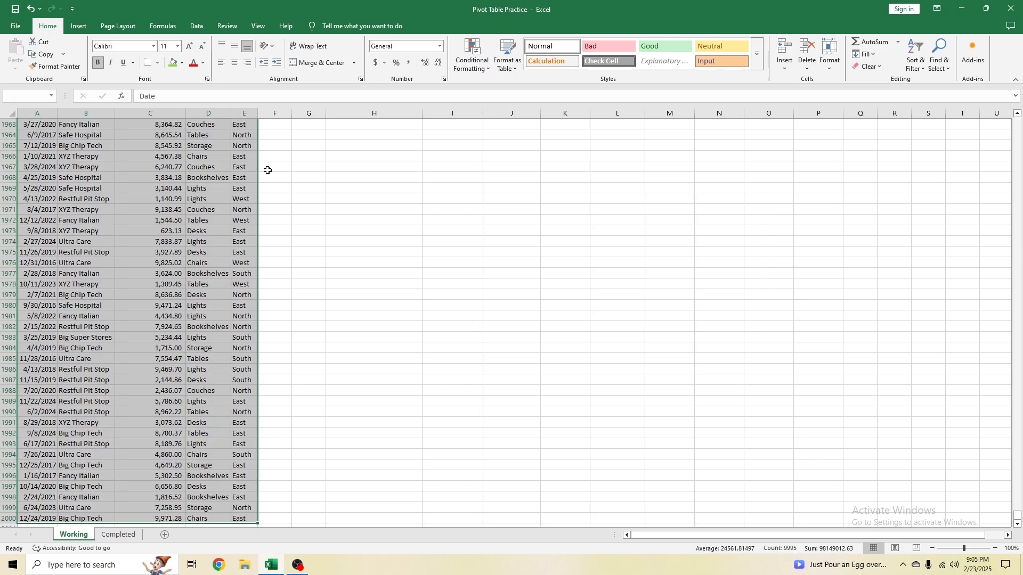
# - Review the Date column by selecting it from its header down to the last record
pyautogui.hotkey('ctrl', 'shift', 'Up')
pyautogui.hotkey('shift', 'Left')
pyautogui.hotkey('shift', 'Left')
pyautogui.hotkey('shift', 'Left')
pyautogui.hotkey('shift', 'Left')
pyautogui.hotkey('ctrl', 'shift', 'Down')
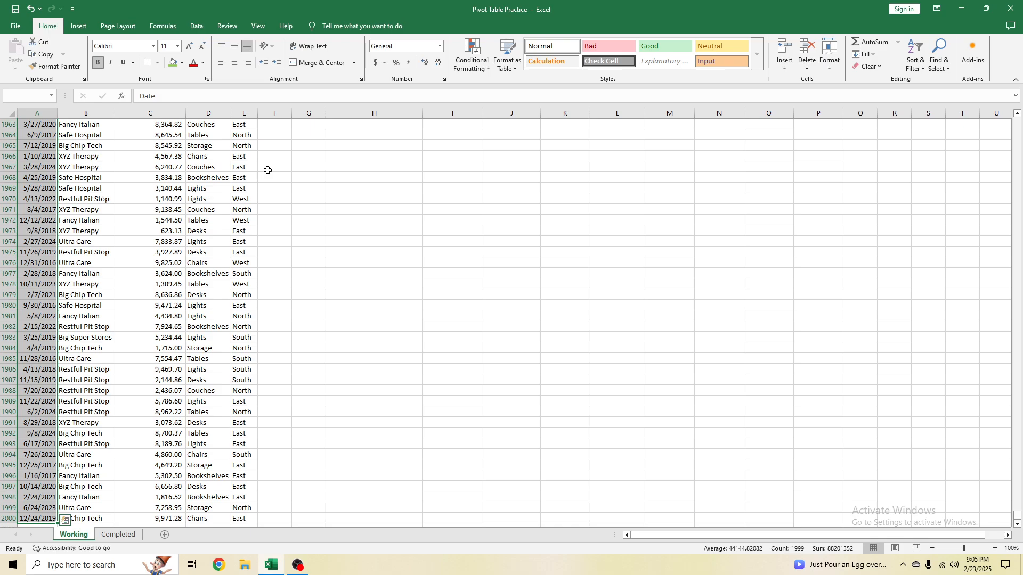
pyautogui.press('Up')
pyautogui.press('Down')
pyautogui.press('Down')
pyautogui.press('Down')
pyautogui.press('Down')
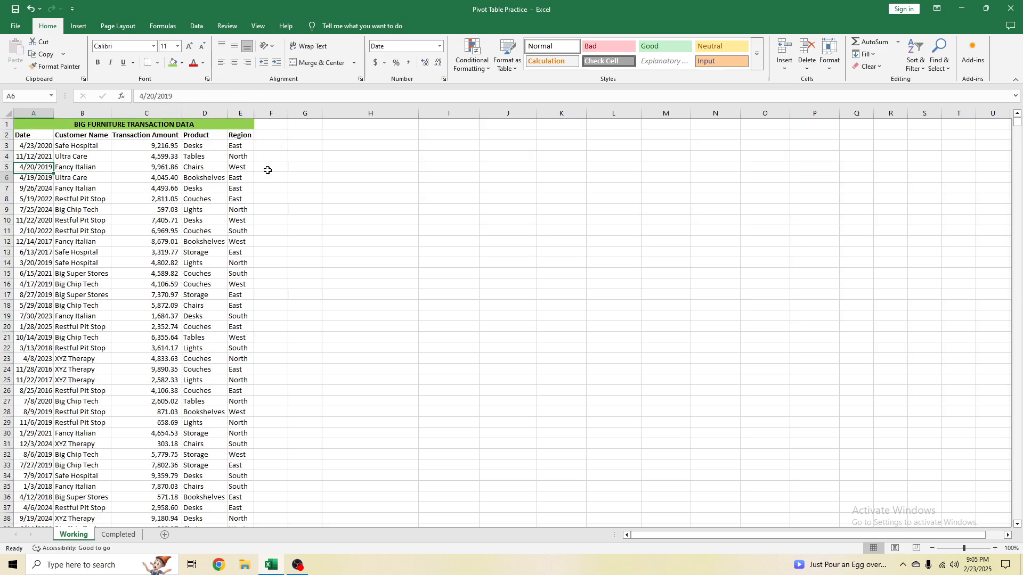
pyautogui.press('Down')
pyautogui.press('Down')
# - Review the Customer Name column by selecting its entries from the first record to the last
pyautogui.press('Right')
pyautogui.press('Up')
pyautogui.press('Up')
pyautogui.press('Up')
pyautogui.press('Up')
pyautogui.press('Up')
pyautogui.press('Up')
pyautogui.press('Down')
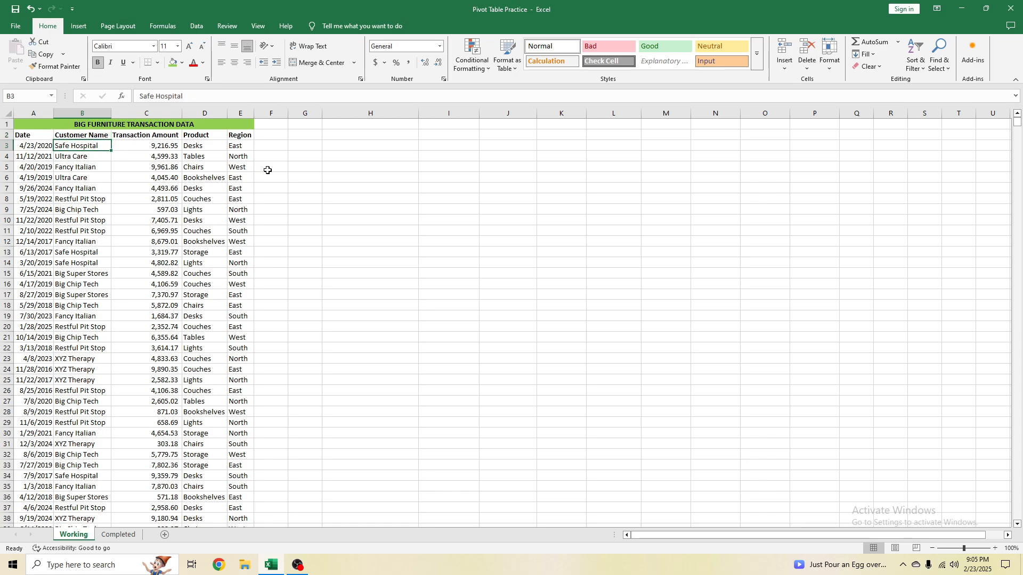
pyautogui.hotkey('ctrl', 'shift', 'Down')
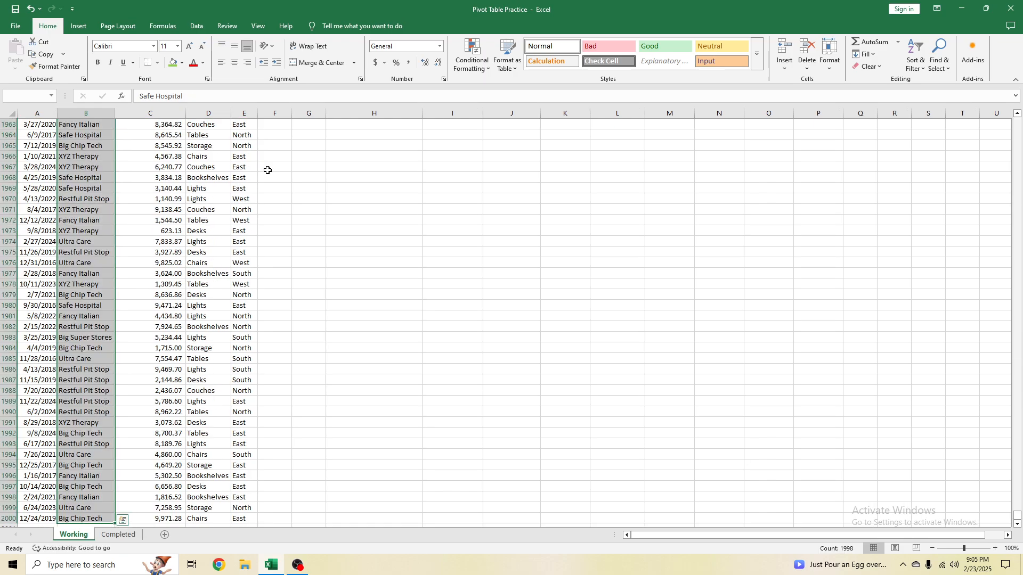
pyautogui.press('Up')
pyautogui.press('Down')
# - Review the Transaction Amount column by selecting its values from the first record to the last
pyautogui.press('Right')
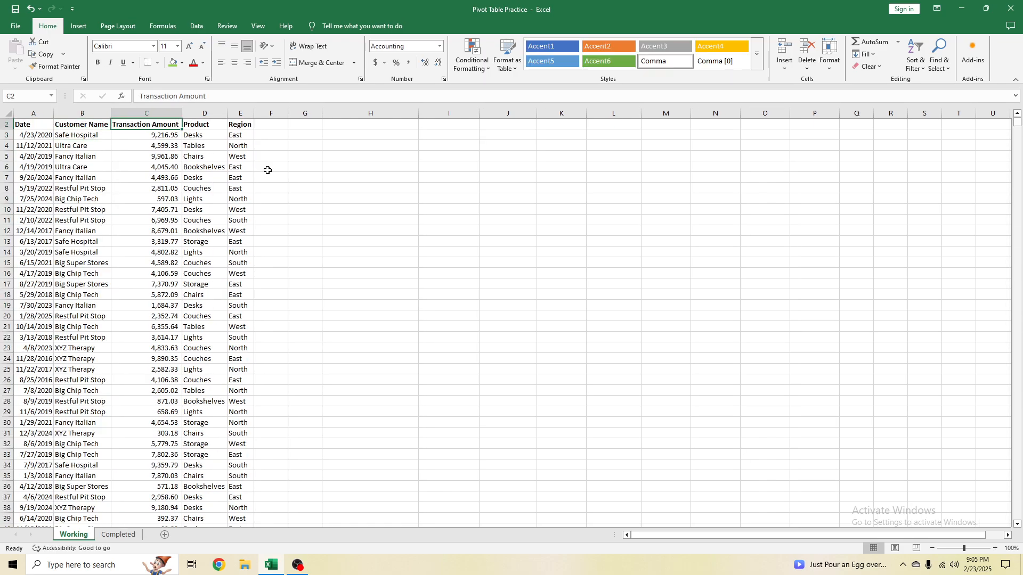
pyautogui.hotkey('ctrl', 'shift', 'Down')
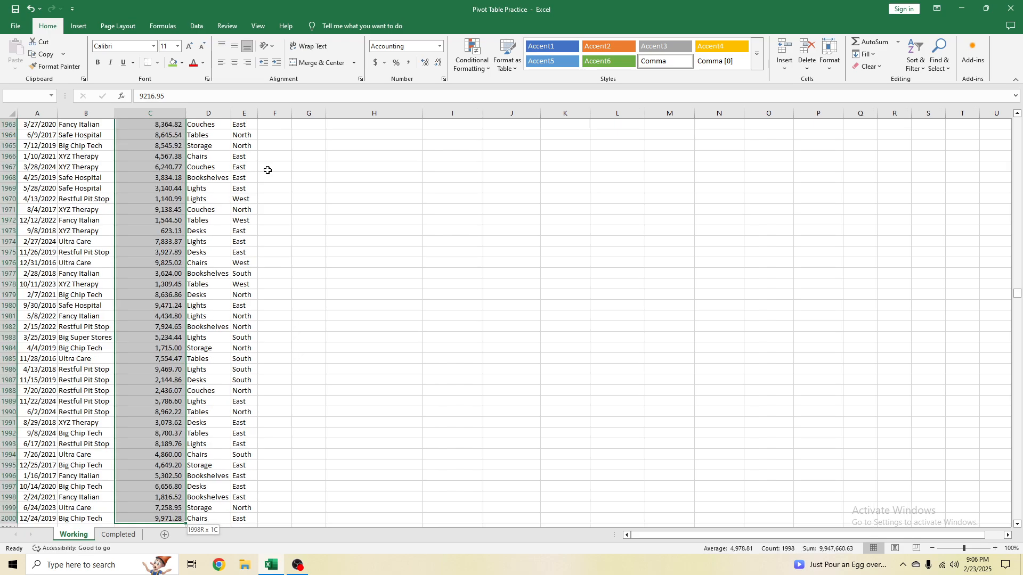
pyautogui.hotkey('ctrl', 'Up')
# - Review the Product column by selecting its entries down to the last record
pyautogui.press('Right')
pyautogui.press('Down')
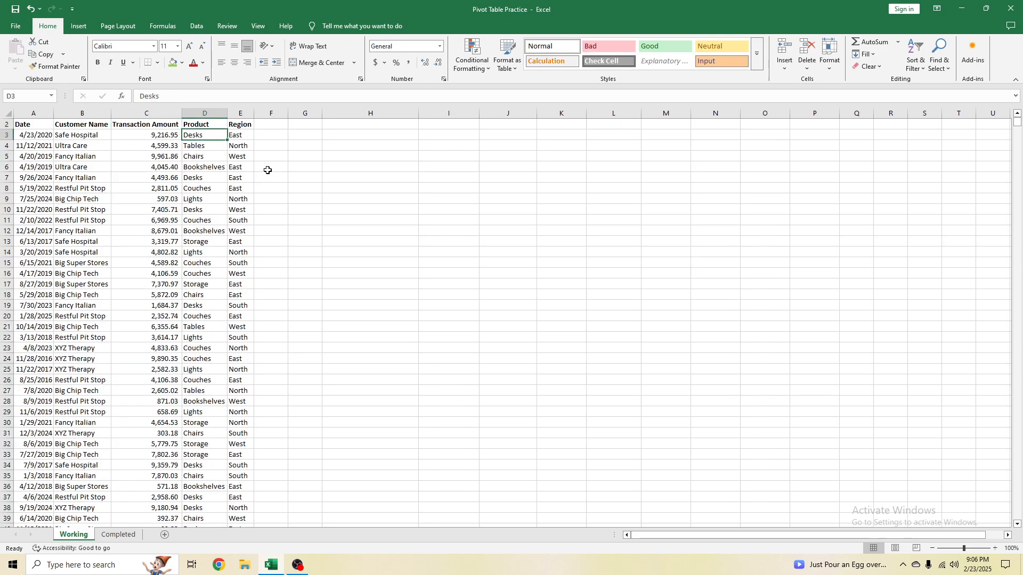
pyautogui.hotkey('ctrl', 'shift', 'Down')
pyautogui.hotkey('ctrl', 'Up')
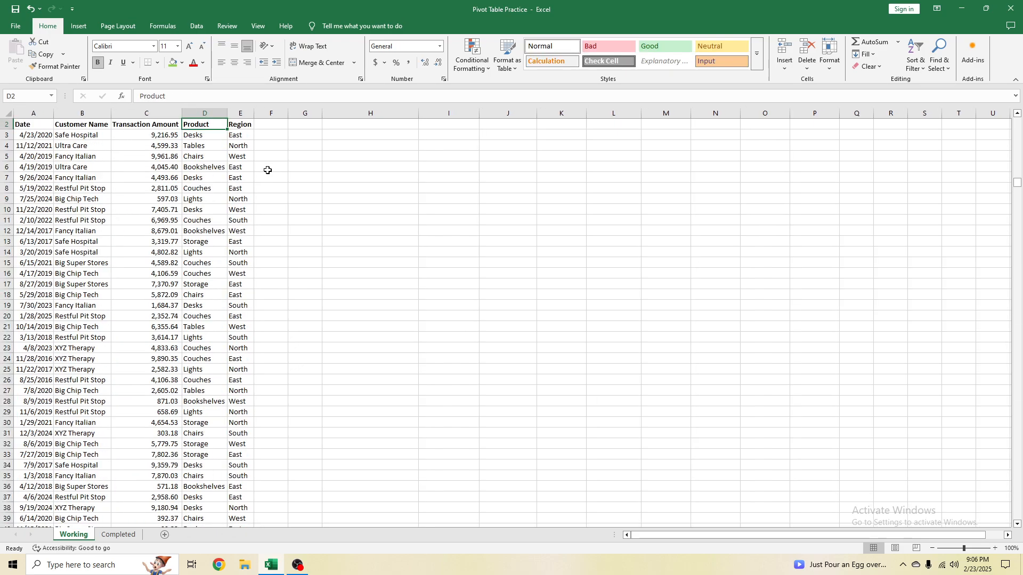
pyautogui.hotkey('ctrl', 'Up')
pyautogui.press('Down')
# - Review the Region column from its header to the last record, returning to the start of the sheet
pyautogui.hotkey('ctrl', 'Right')
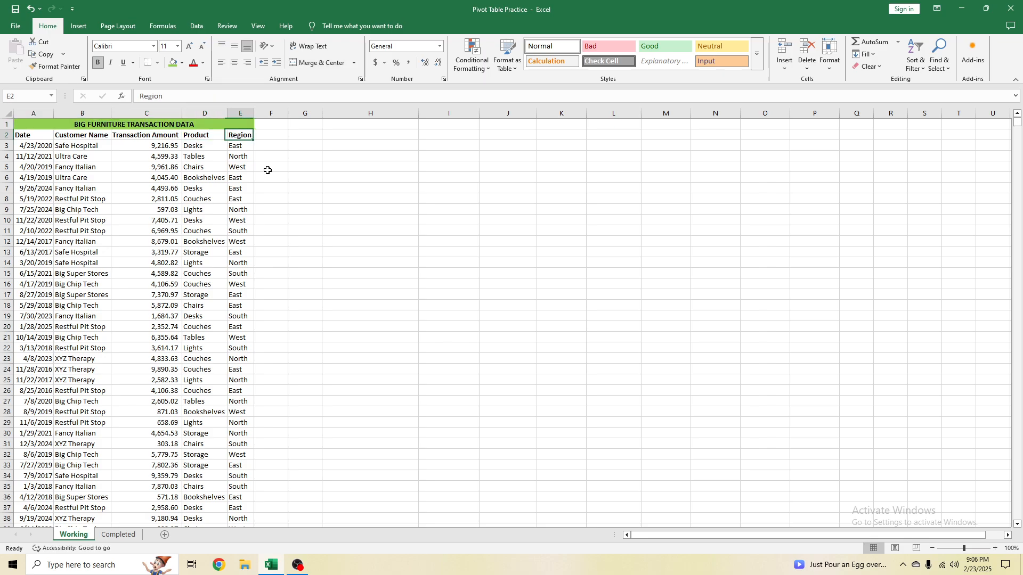
pyautogui.hotkey('ctrl', 'shift', 'Down')
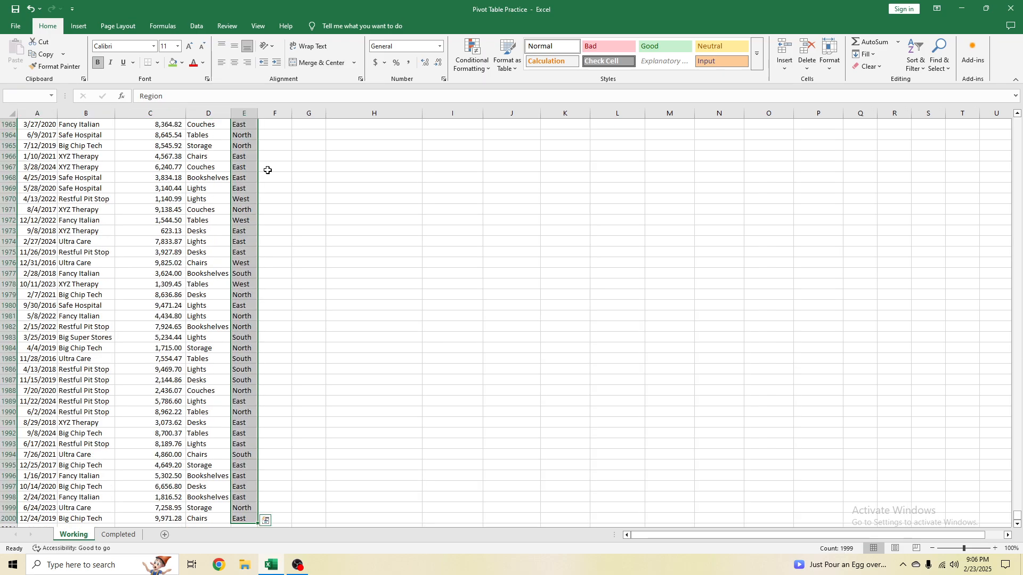
pyautogui.hotkey('ctrl', 'Home')
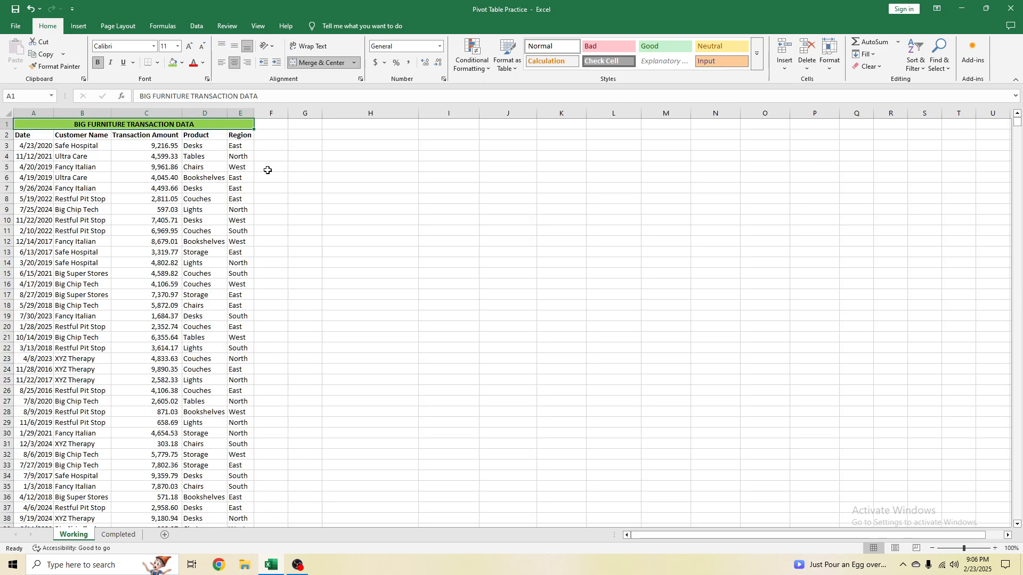
pyautogui.click(242, 219)
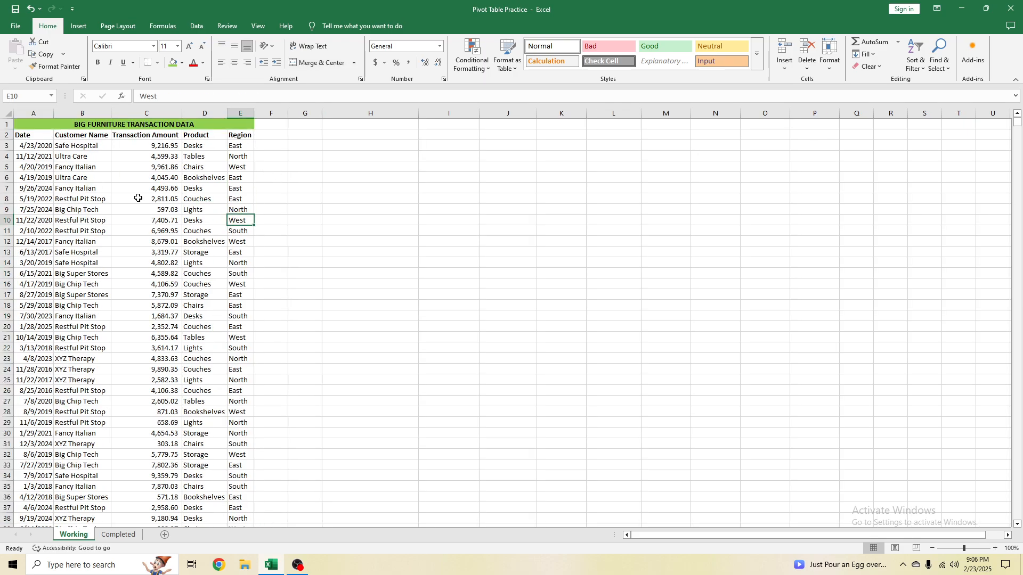
pyautogui.click(89, 168)
pyautogui.click(172, 207)
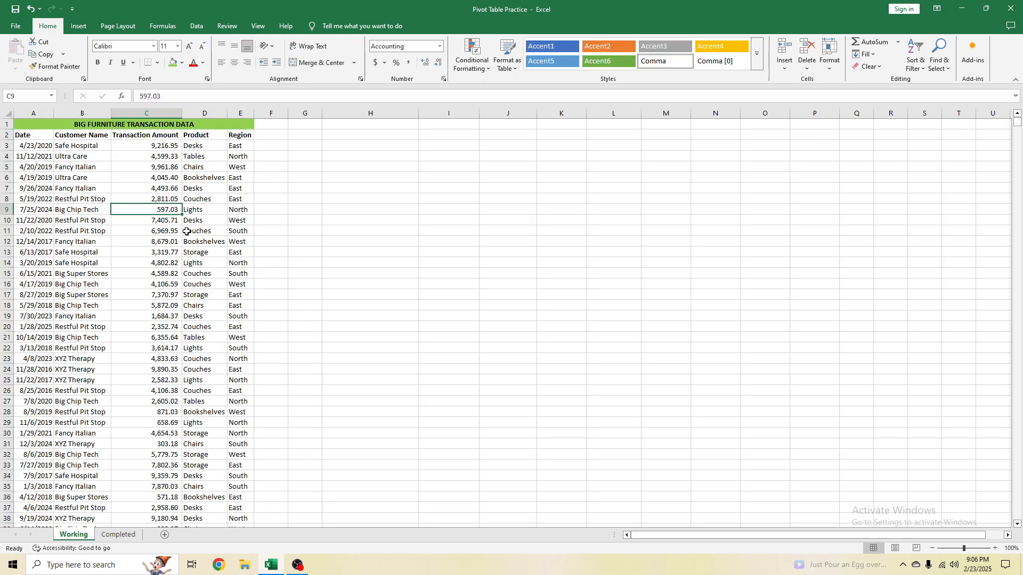
pyautogui.click(82, 239)
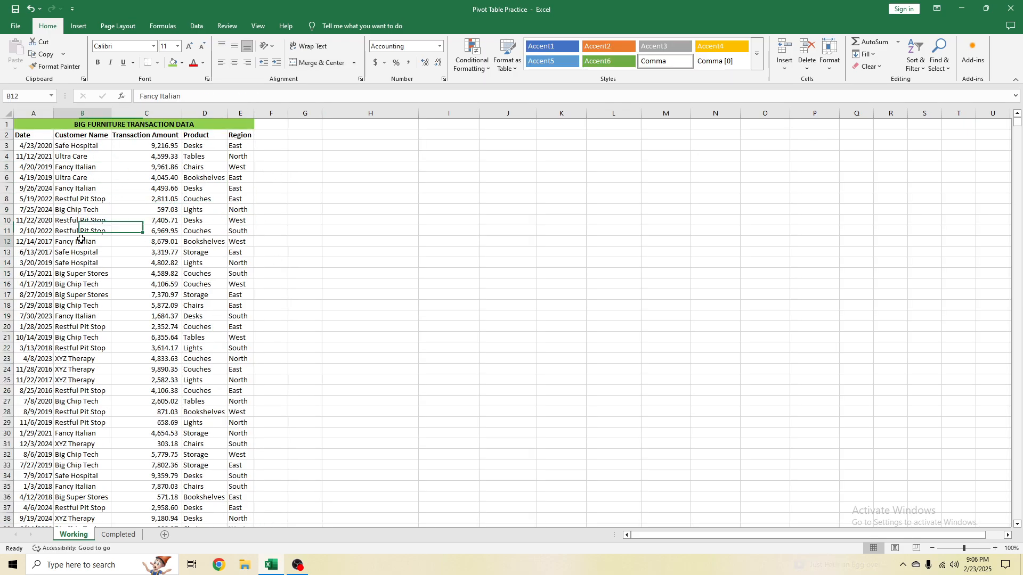
# - Insert a PivotTable from the range A2:E2000, placed in the existing Working sheet at cell H2
pyautogui.click(34, 136)
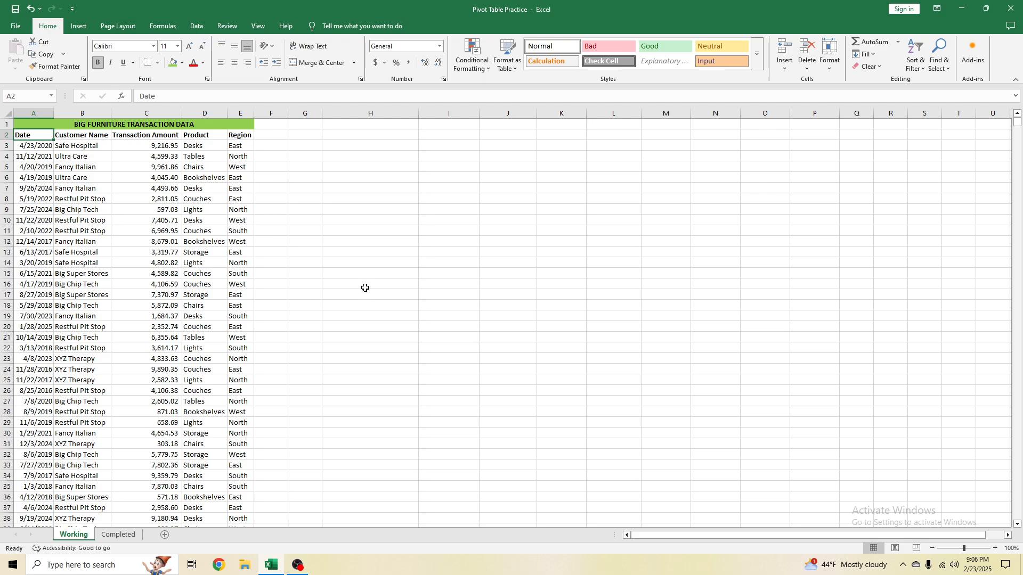
pyautogui.hotkey('shift', 'Right')
pyautogui.hotkey('shift', 'Right')
pyautogui.hotkey('shift', 'Right')
pyautogui.hotkey('shift', 'Right')
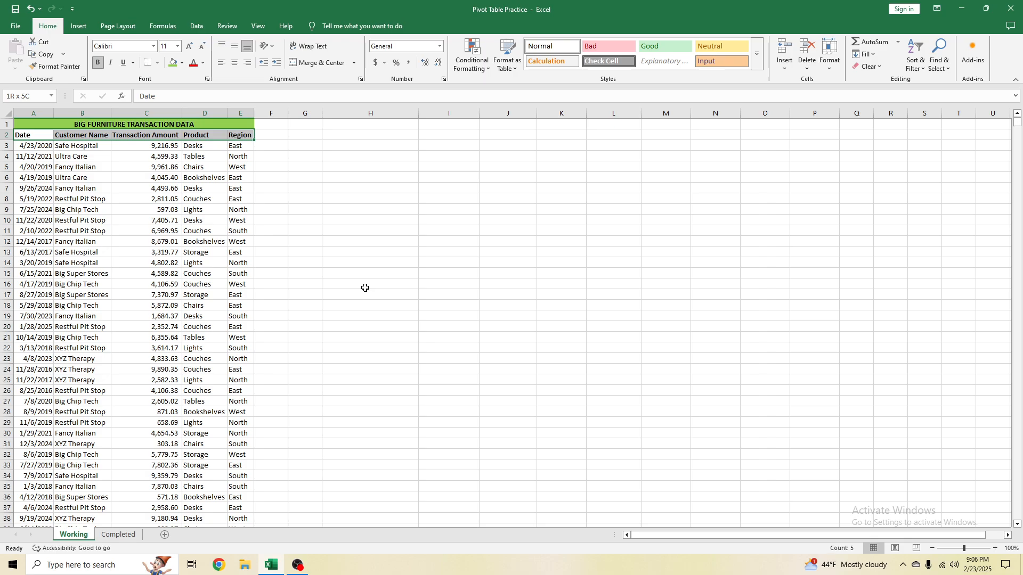
pyautogui.hotkey('ctrl', 'shift', 'Down')
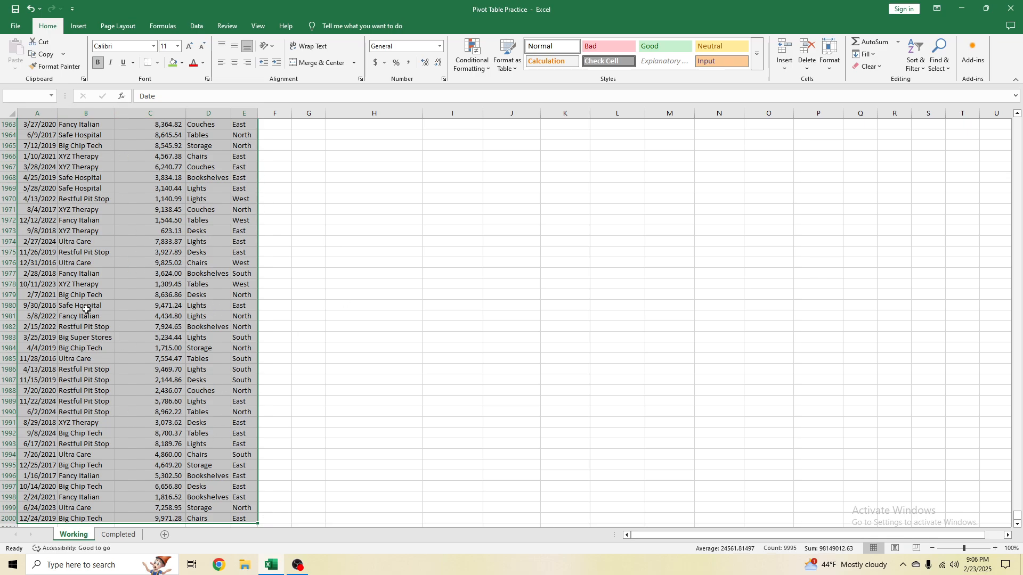
pyautogui.click(80, 27)
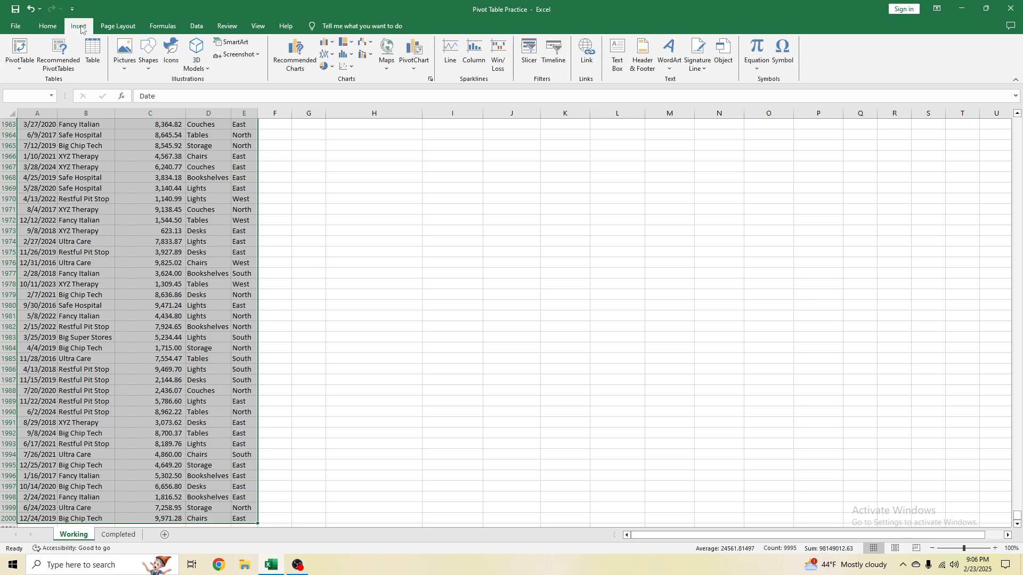
pyautogui.click(19, 48)
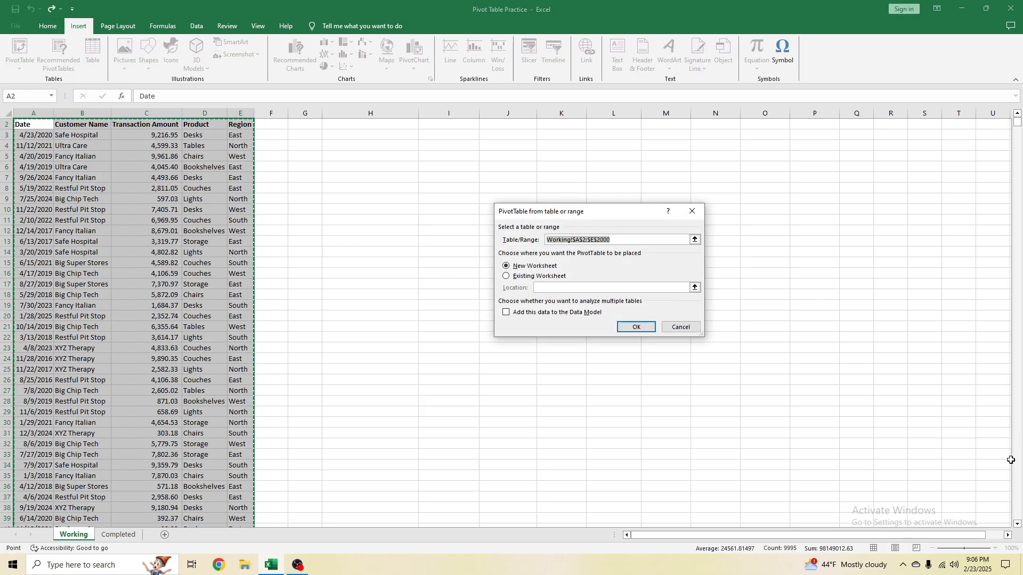
pyautogui.click(1017, 112)
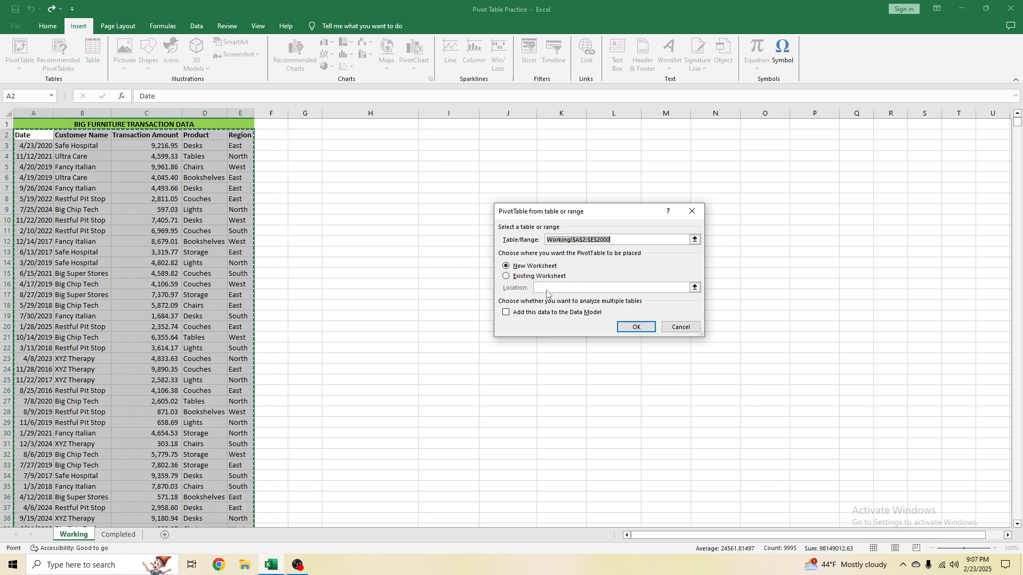
pyautogui.click(538, 276)
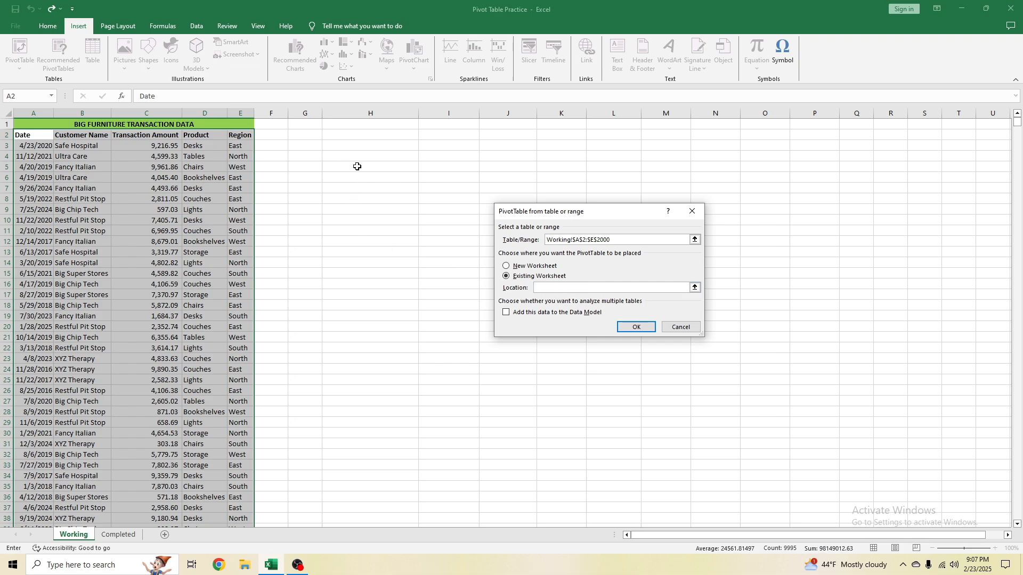
pyautogui.click(351, 136)
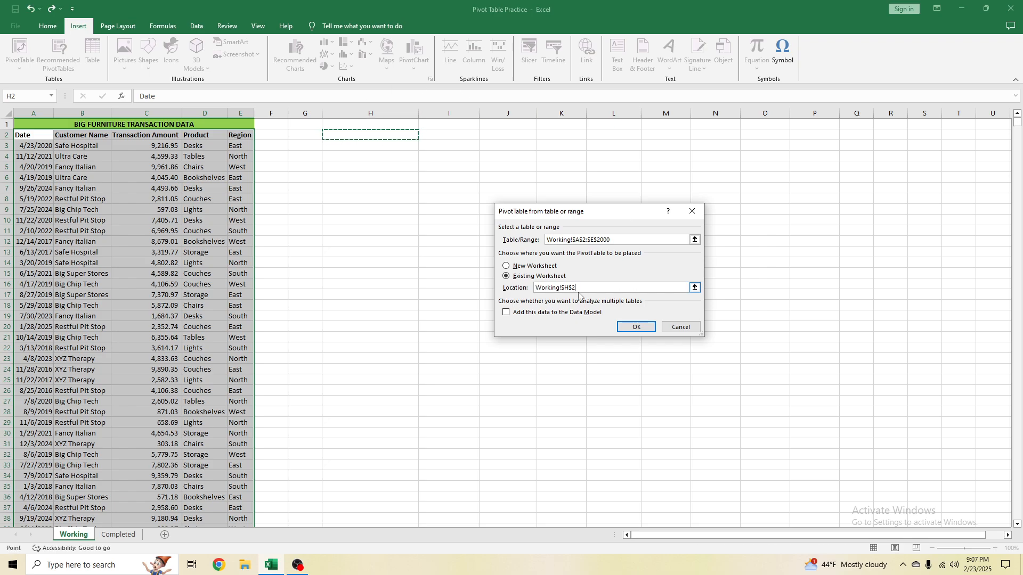
pyautogui.click(625, 328)
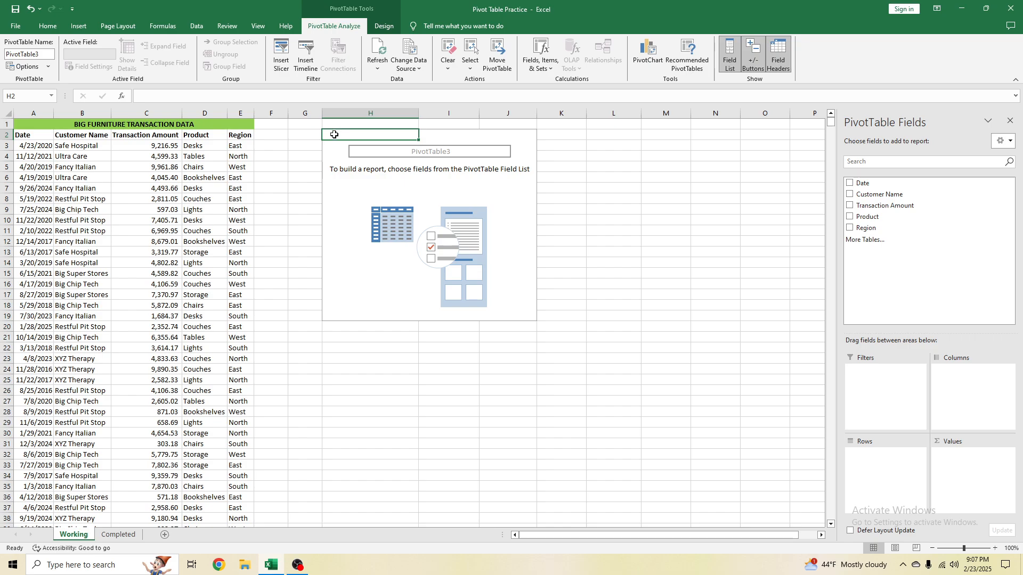
pyautogui.moveTo(334, 134)
pyautogui.mouseDown()
pyautogui.moveTo(475, 190)
pyautogui.moveTo(509, 310)
pyautogui.moveTo(487, 294)
pyautogui.mouseUp()
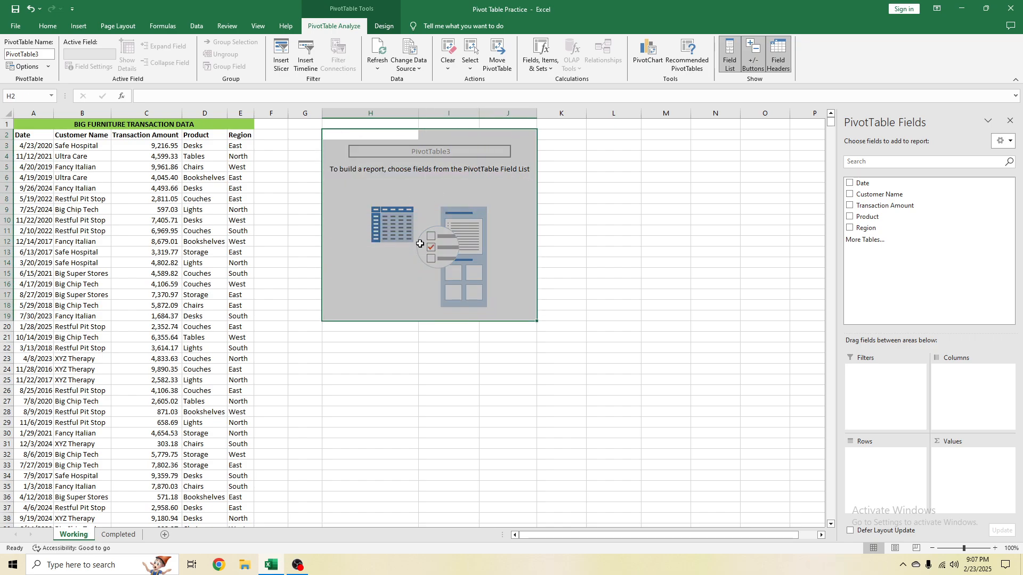
pyautogui.click(339, 135)
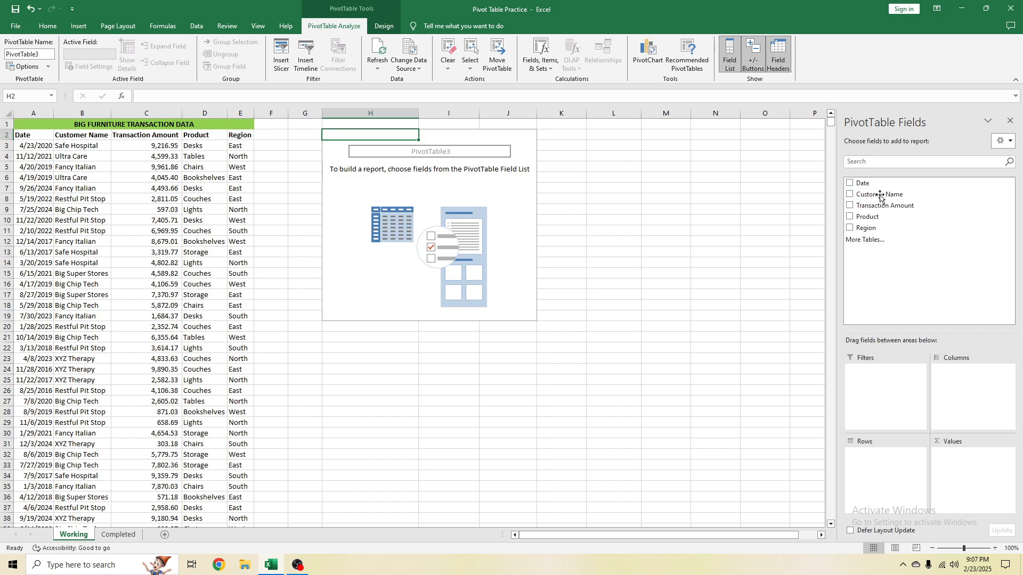
pyautogui.rightClick(824, 476)
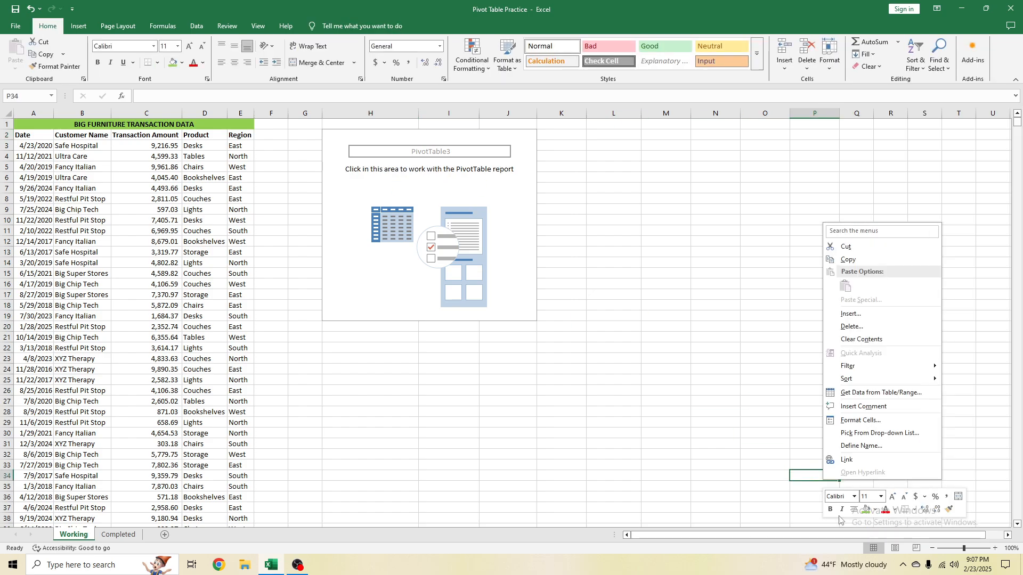
pyautogui.press('Escape')
# - Add the Date field to the PivotTable's rows and expand 2016, Qtr2 and May down to the individual dates
pyautogui.click(506, 242)
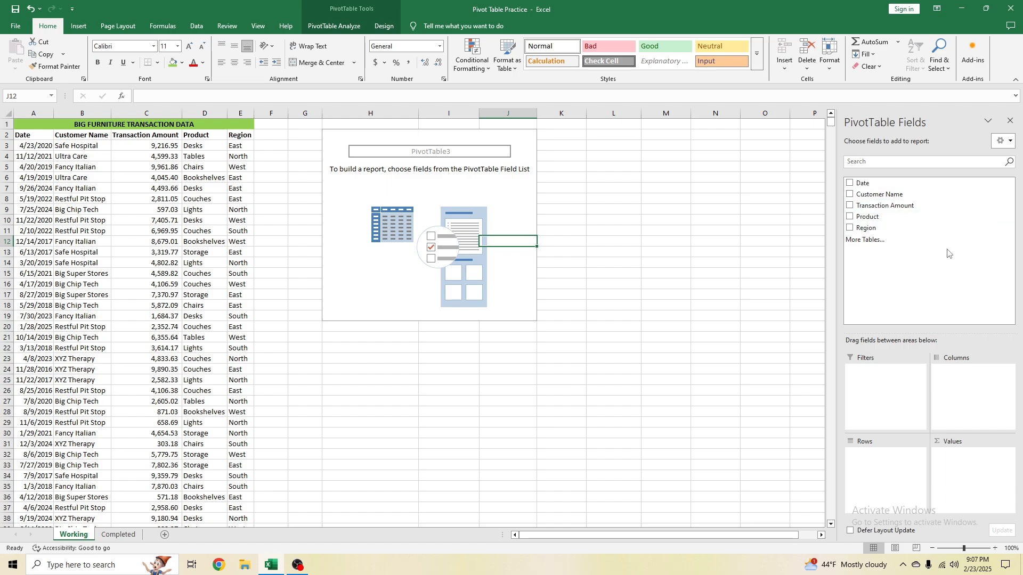
pyautogui.moveTo(873, 183); pyautogui.dragTo(874, 469)
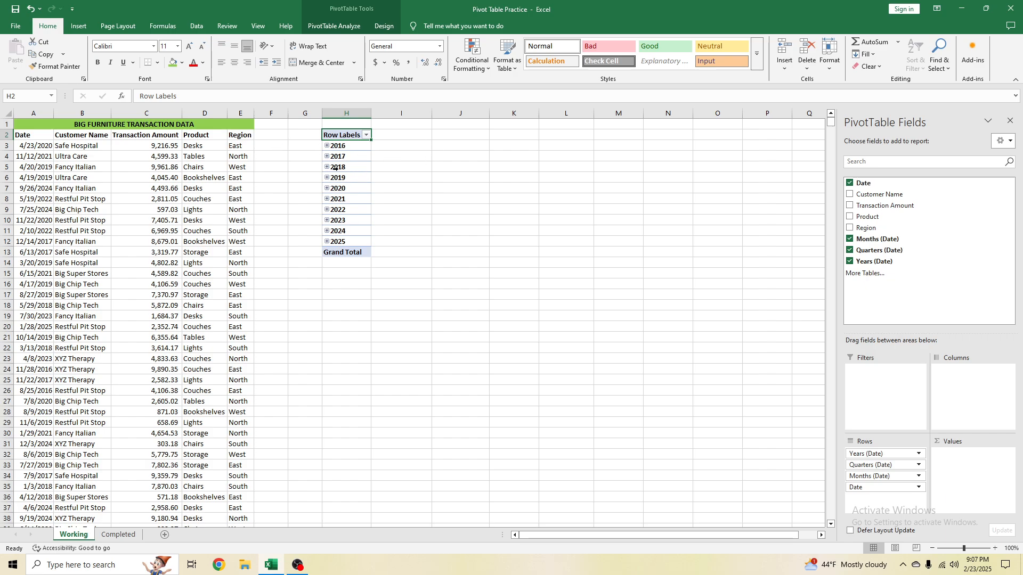
pyautogui.click(327, 146)
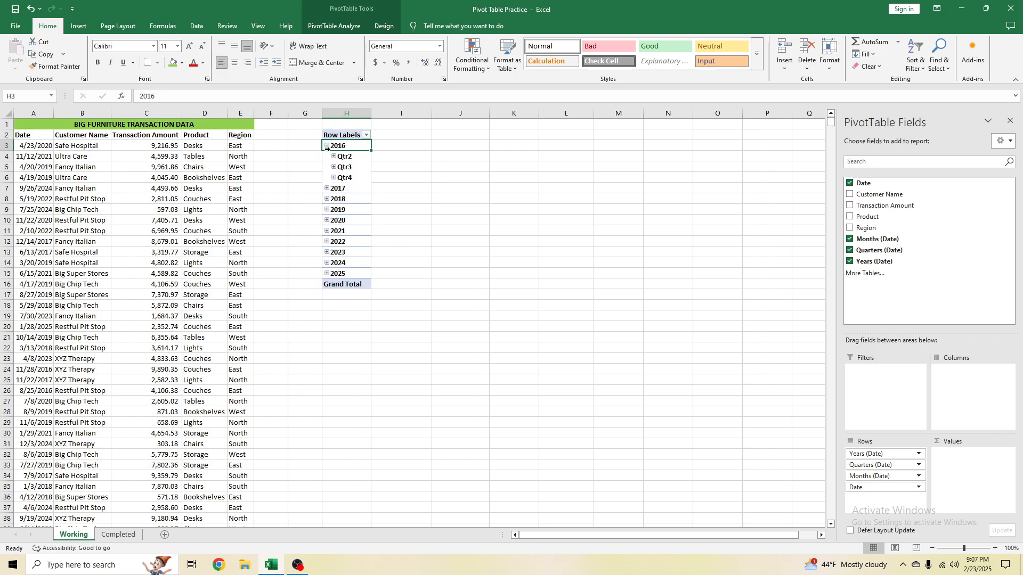
pyautogui.click(334, 157)
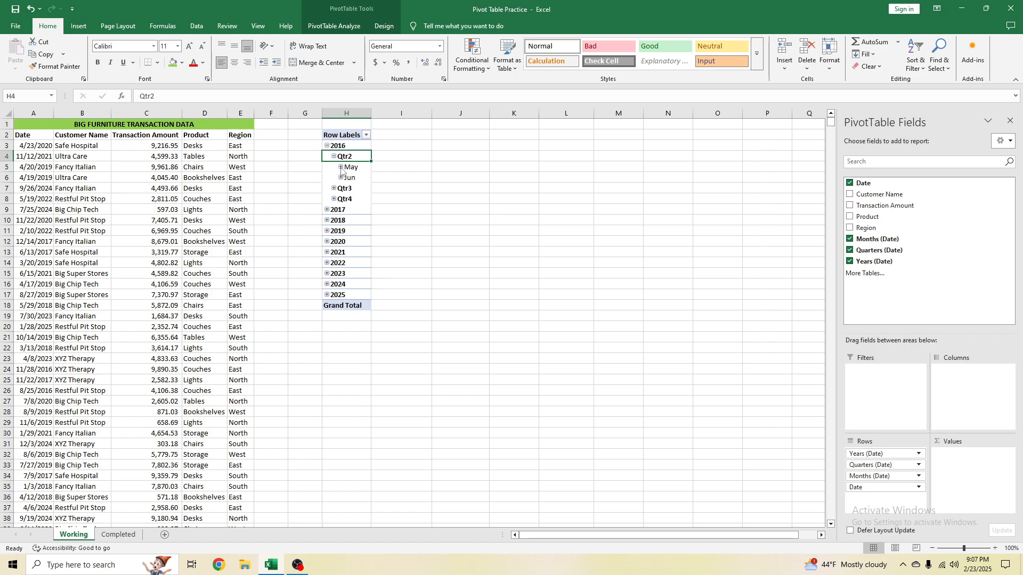
pyautogui.click(341, 168)
pyautogui.click(343, 156)
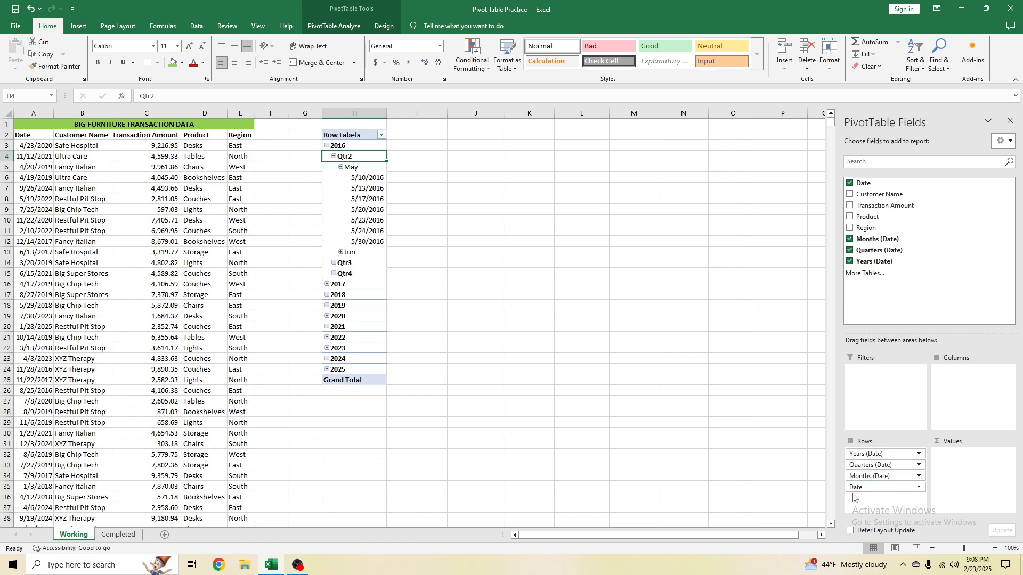
pyautogui.click(364, 180)
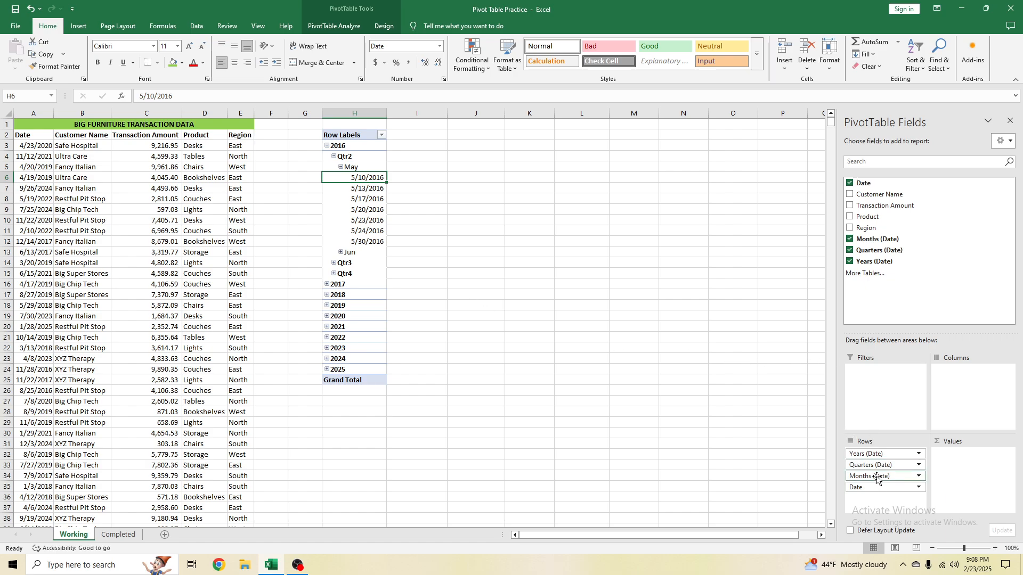
# - Remove the Quarters, Months and Date fields from the PivotTable's rows, leaving only Years
pyautogui.moveTo(869, 468); pyautogui.dragTo(930, 296)
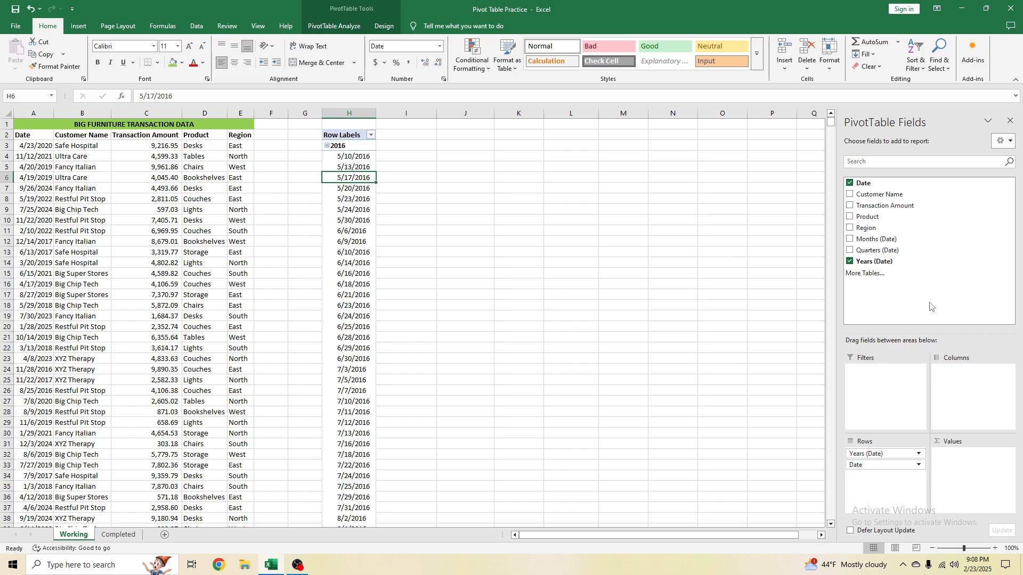
pyautogui.click(850, 184)
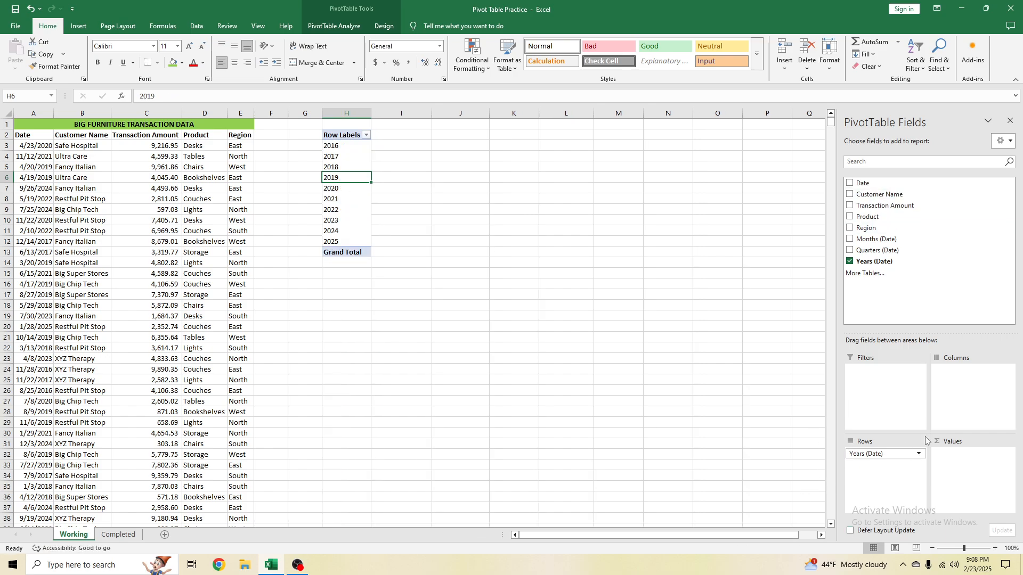
pyautogui.moveTo(343, 147); pyautogui.dragTo(341, 241)
pyautogui.click(341, 157)
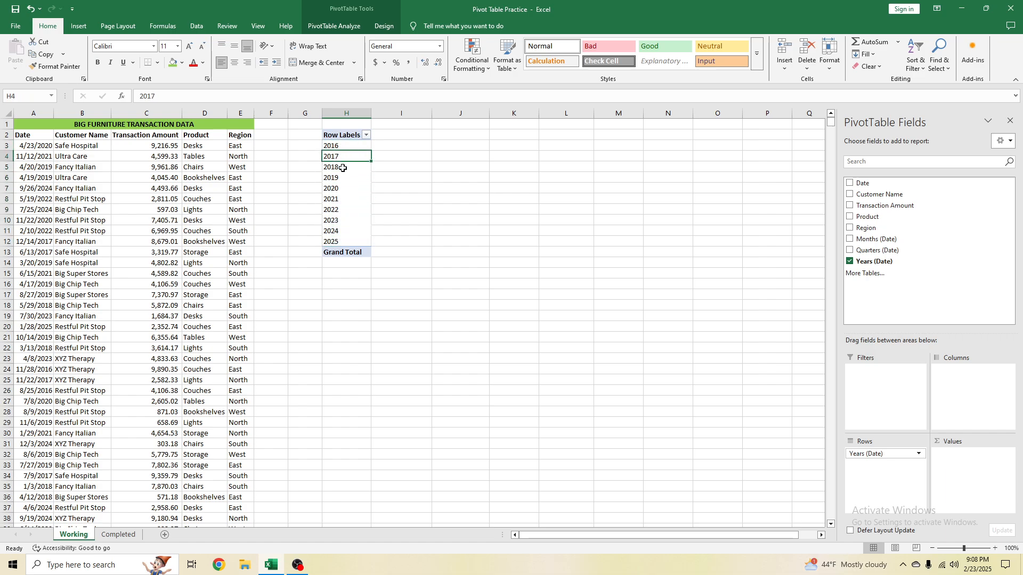
pyautogui.press('Down')
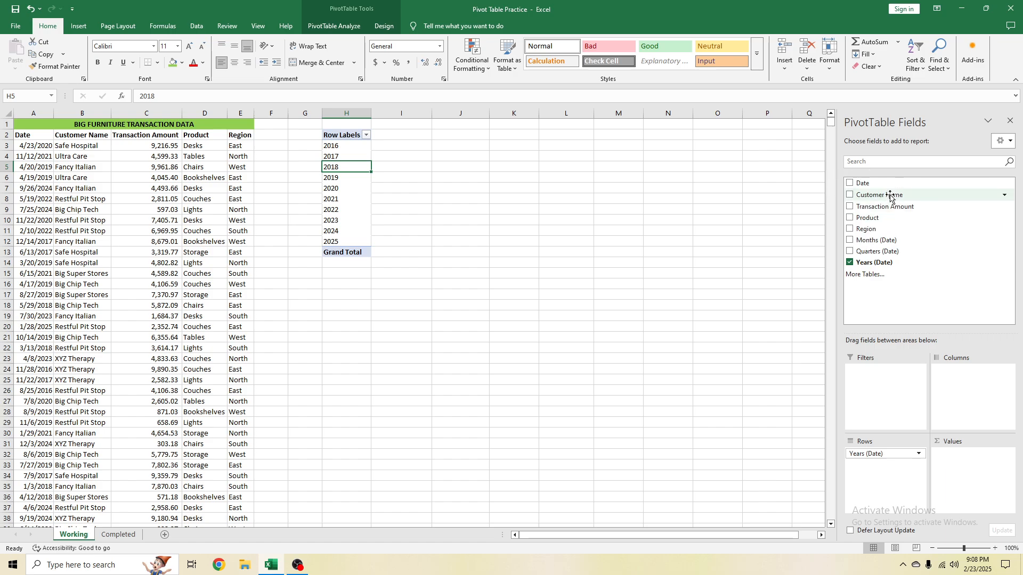
# - Place the Customer Name field in the PivotTable's columns and check the customer headings against the yearly rows
pyautogui.moveTo(865, 195); pyautogui.dragTo(967, 379)
pyautogui.moveTo(405, 147); pyautogui.dragTo(687, 148)
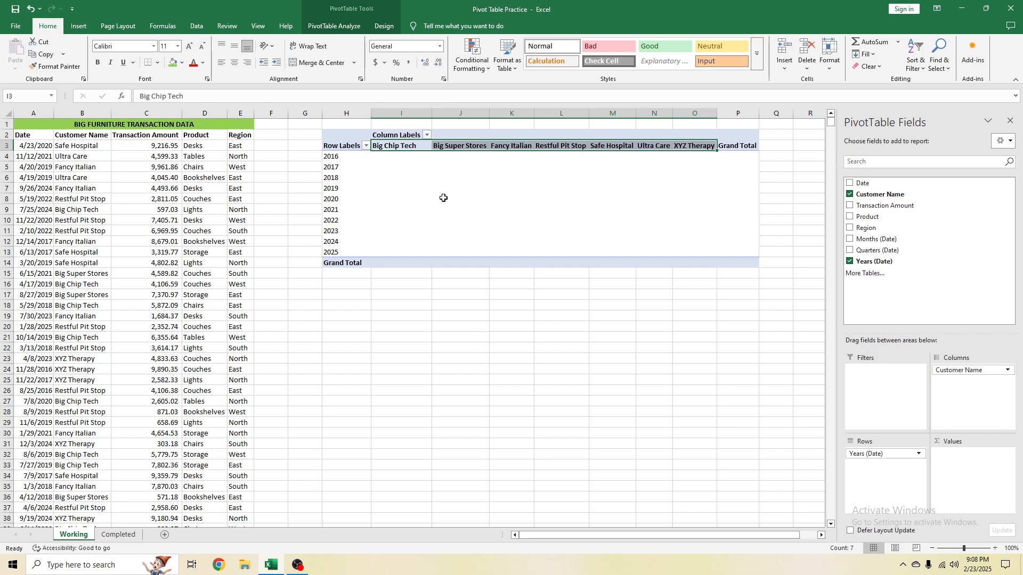
pyautogui.moveTo(326, 156); pyautogui.dragTo(347, 245)
pyautogui.click(401, 220)
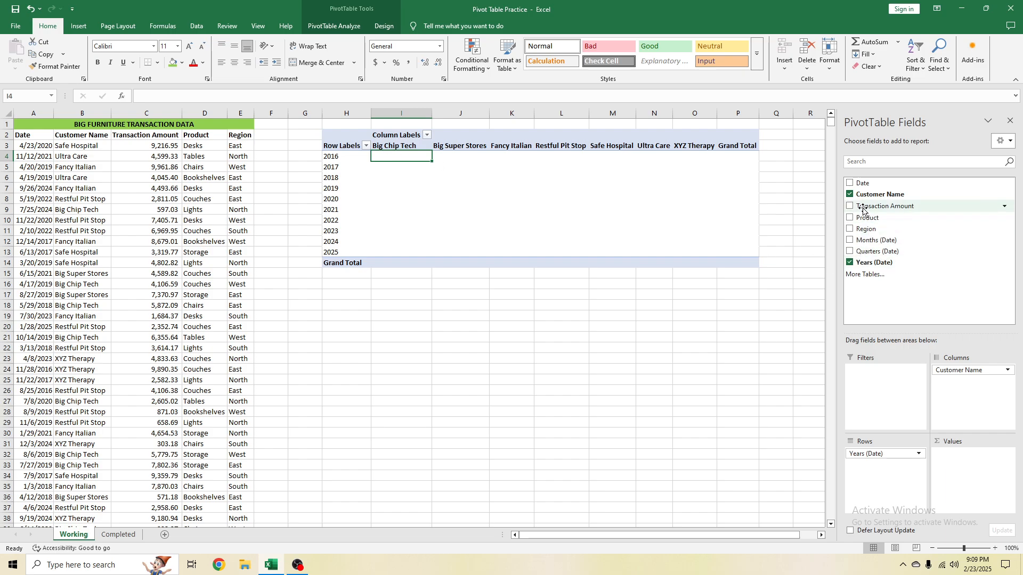
# - Add Transaction Amount to the PivotTable as summed values and check Big Chip Tech's yearly amounts and grand total
pyautogui.moveTo(864, 211); pyautogui.dragTo(964, 467)
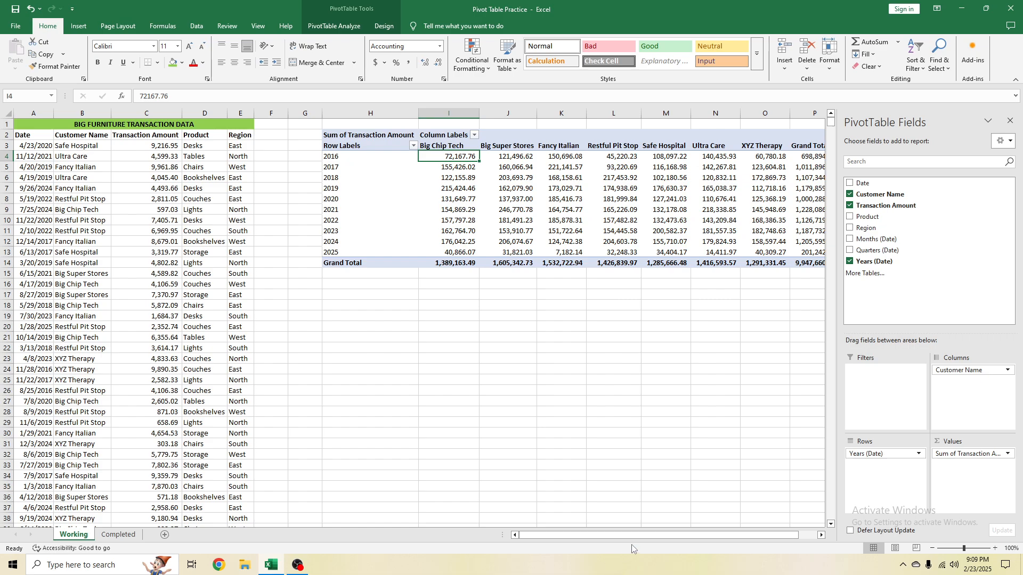
pyautogui.moveTo(639, 536); pyautogui.dragTo(739, 538)
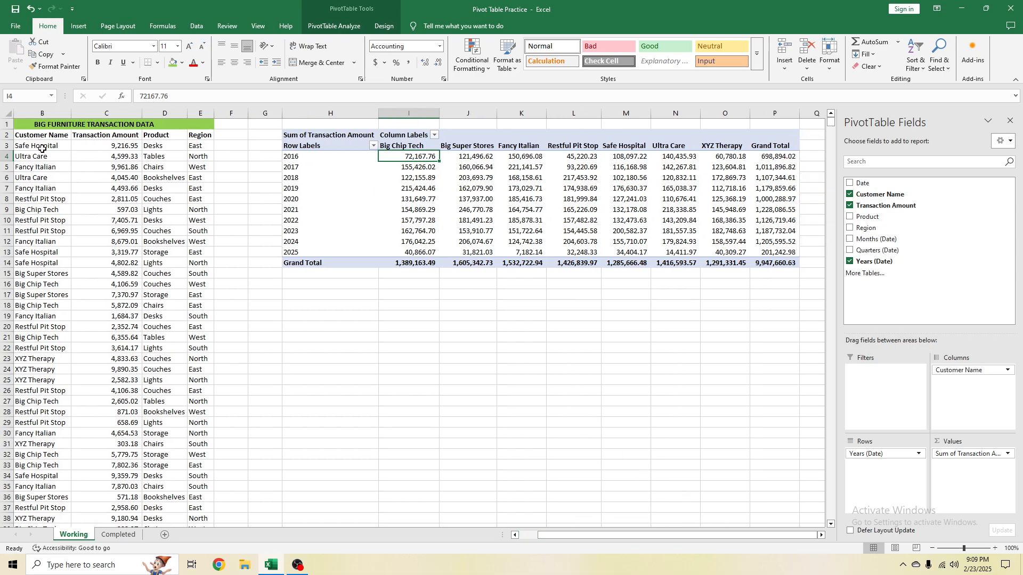
pyautogui.click(85, 219)
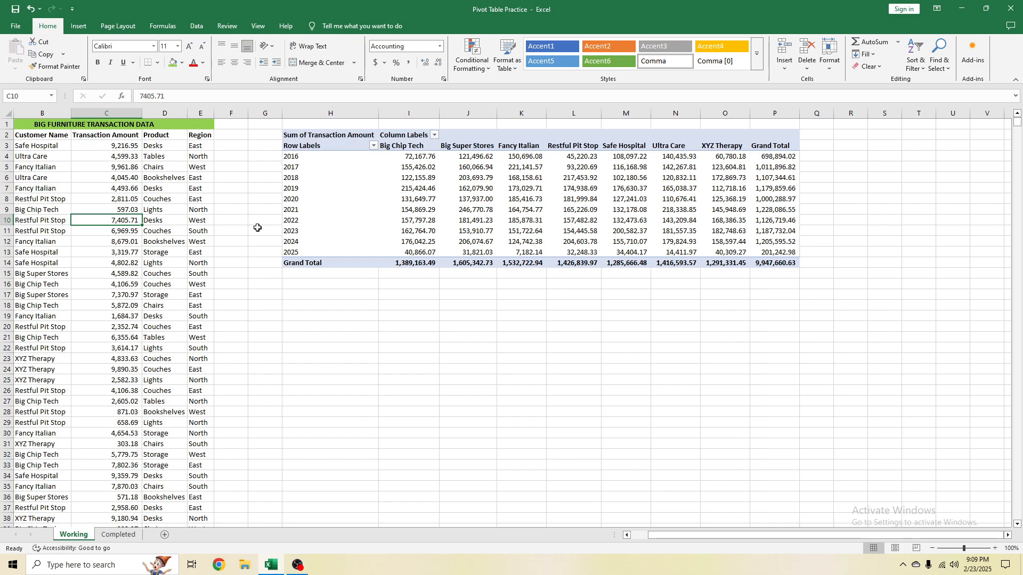
pyautogui.click(459, 210)
pyautogui.click(416, 158)
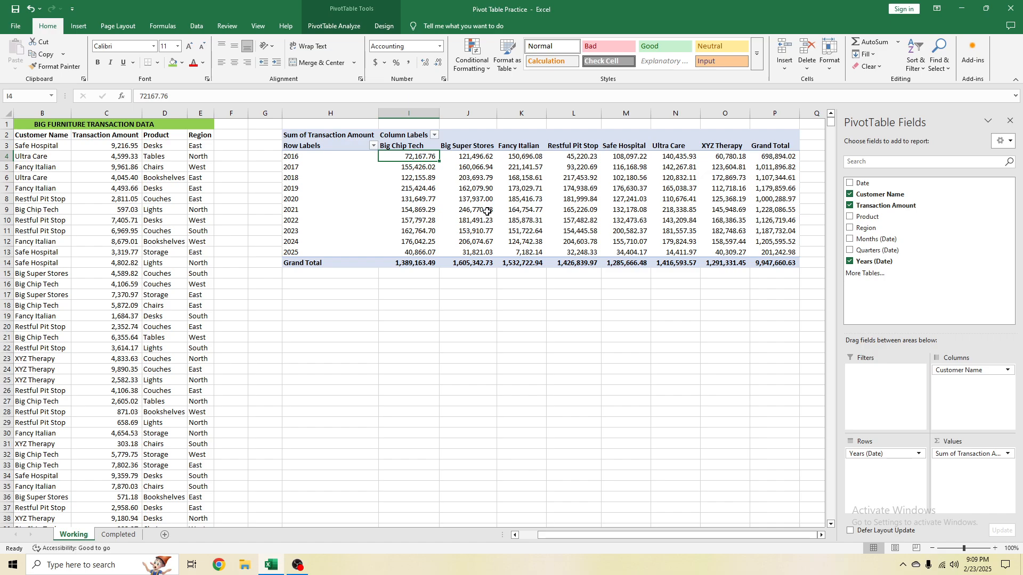
pyautogui.click(381, 166)
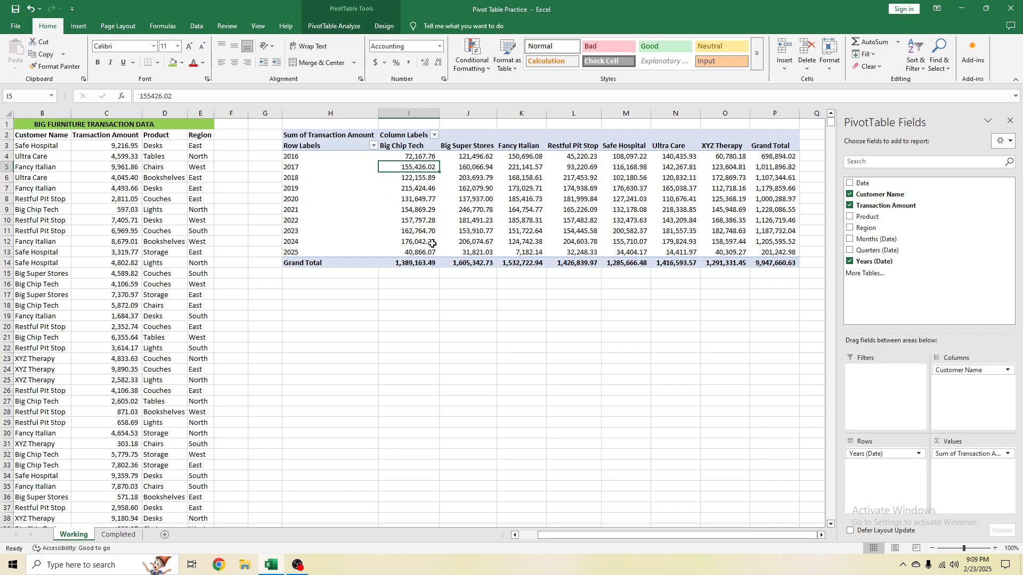
pyautogui.click(422, 179)
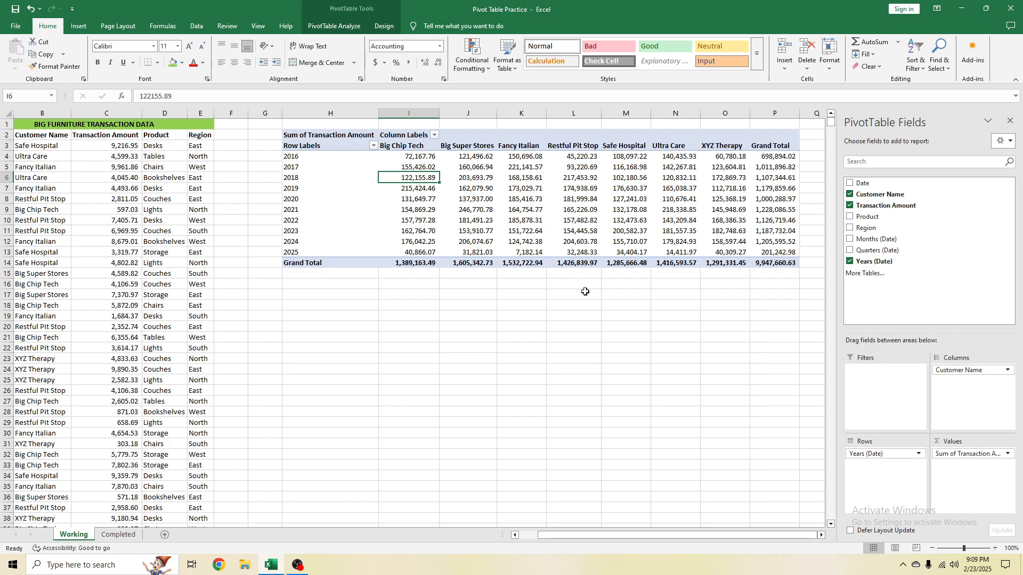
pyautogui.click(416, 267)
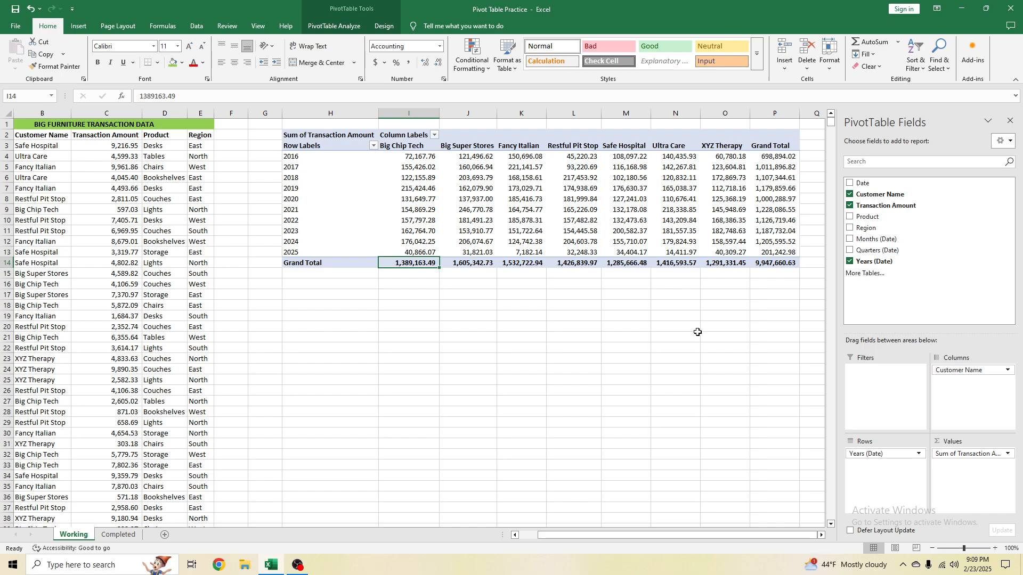
pyautogui.click(656, 219)
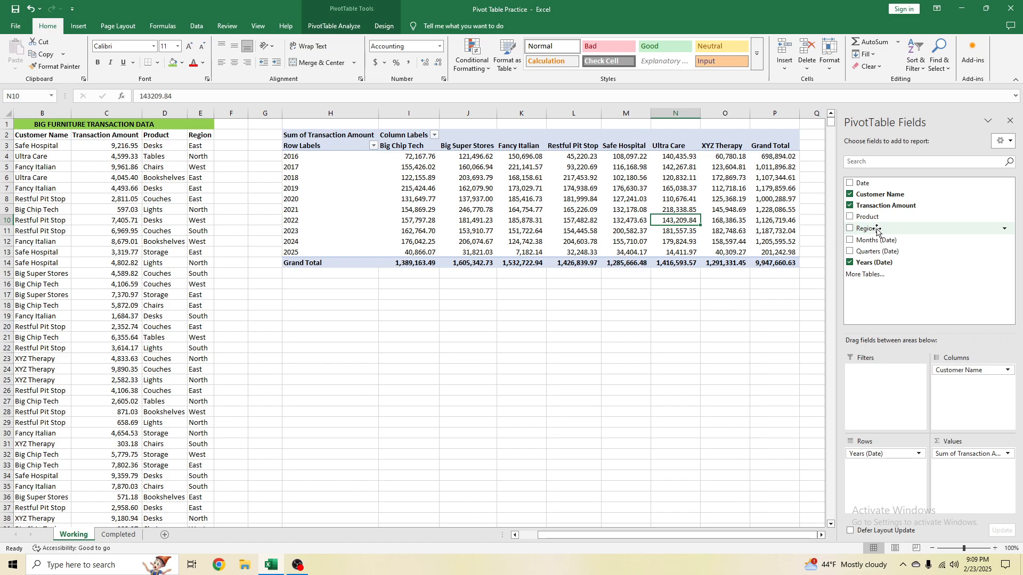
# - Add the Region field below Years in the PivotTable's rows and expand 2017 to its regions
pyautogui.moveTo(877, 232); pyautogui.dragTo(883, 477)
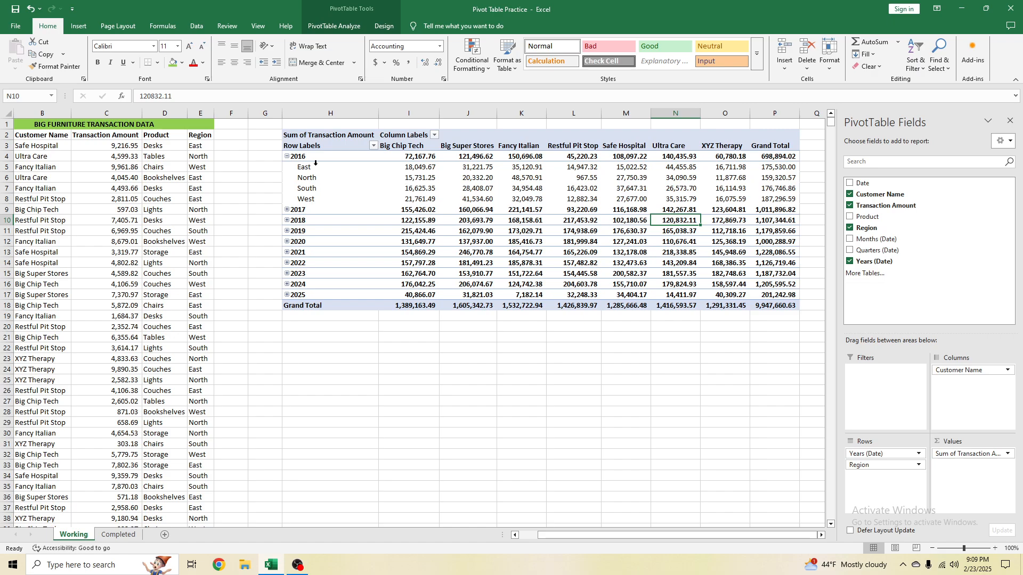
pyautogui.click(287, 210)
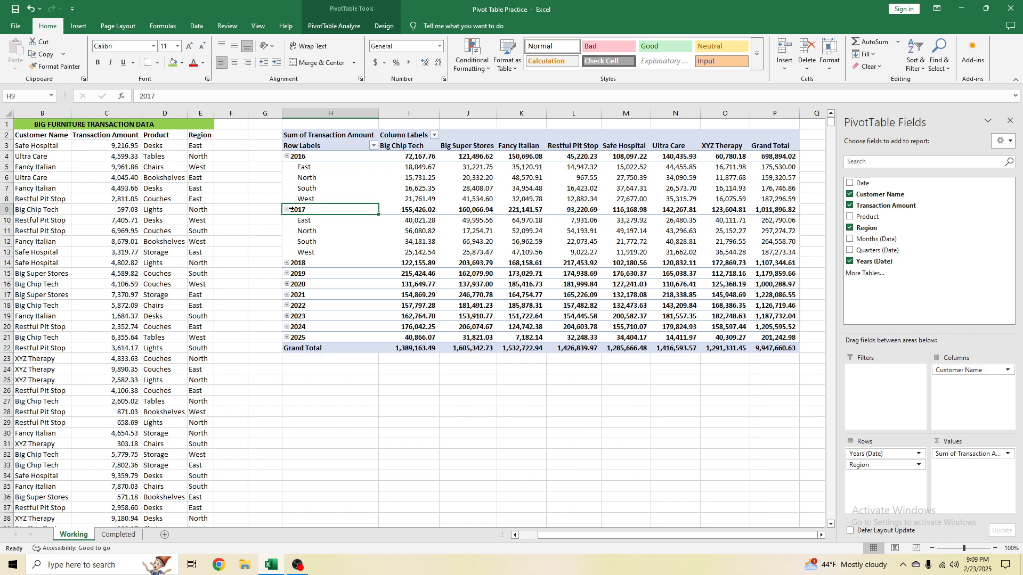
# - Compare Big Chip Tech's 2016 amounts for East, North, South and West with its 2016 total by selecting them together
pyautogui.click(415, 168)
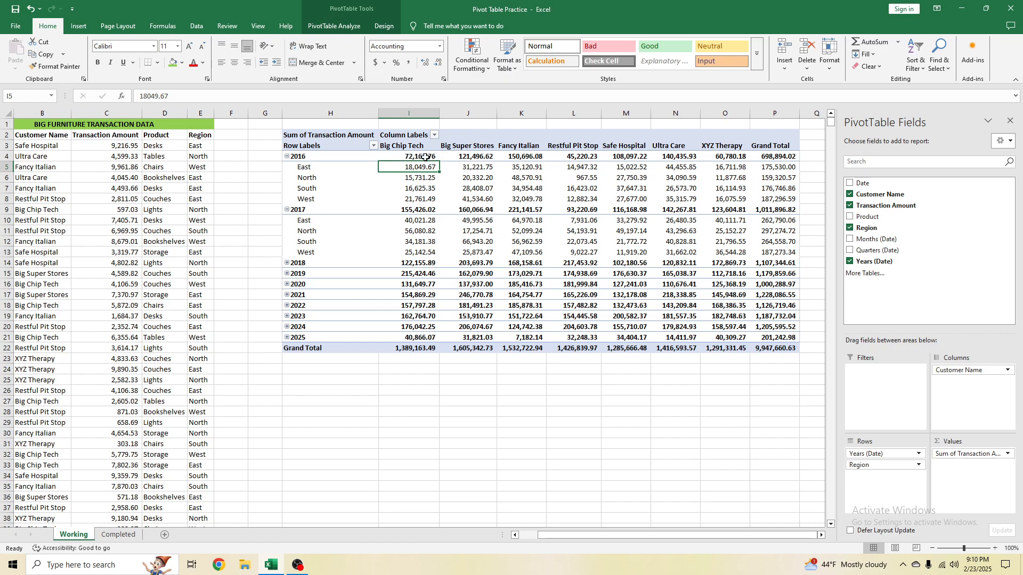
pyautogui.click(333, 167)
pyautogui.click(416, 168)
pyautogui.click(324, 168)
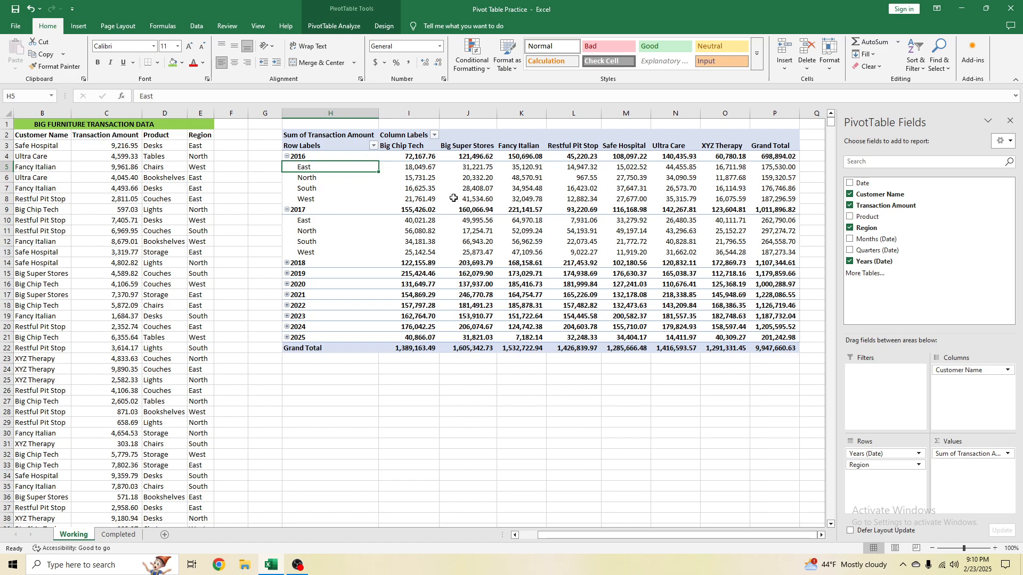
pyautogui.click(423, 157)
pyautogui.click(422, 175)
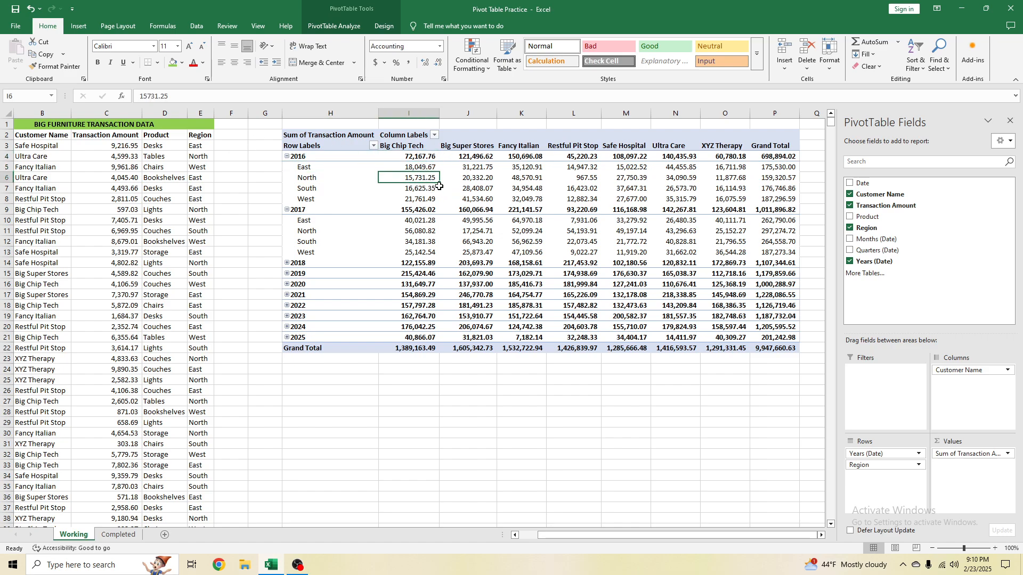
pyautogui.click(311, 182)
pyautogui.click(421, 159)
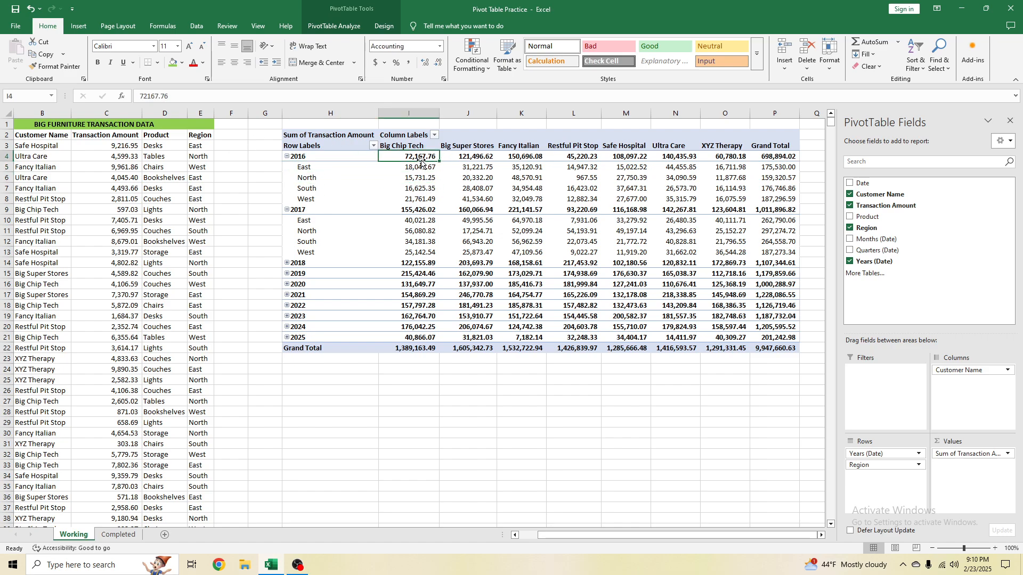
pyautogui.moveTo(431, 200); pyautogui.dragTo(422, 167)
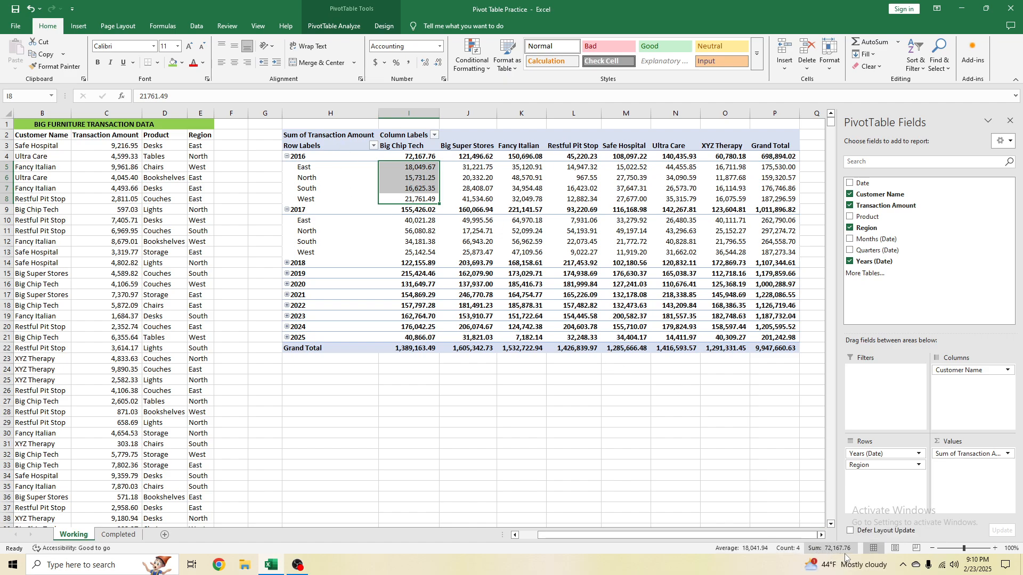
pyautogui.click(401, 155)
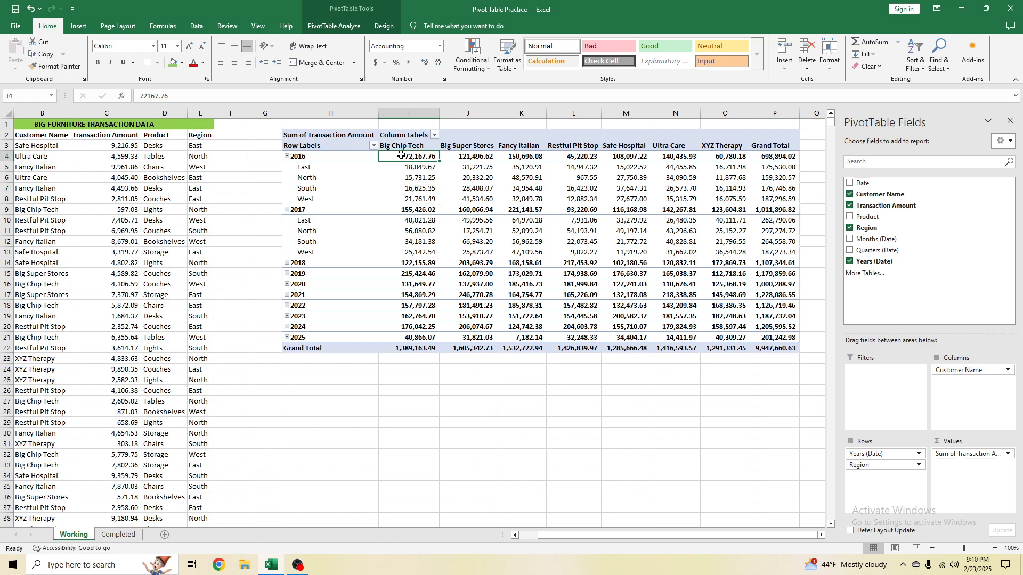
# - Collapse 2017 and 2016 and remove the Region field from the PivotTable's rows
pyautogui.click(287, 210)
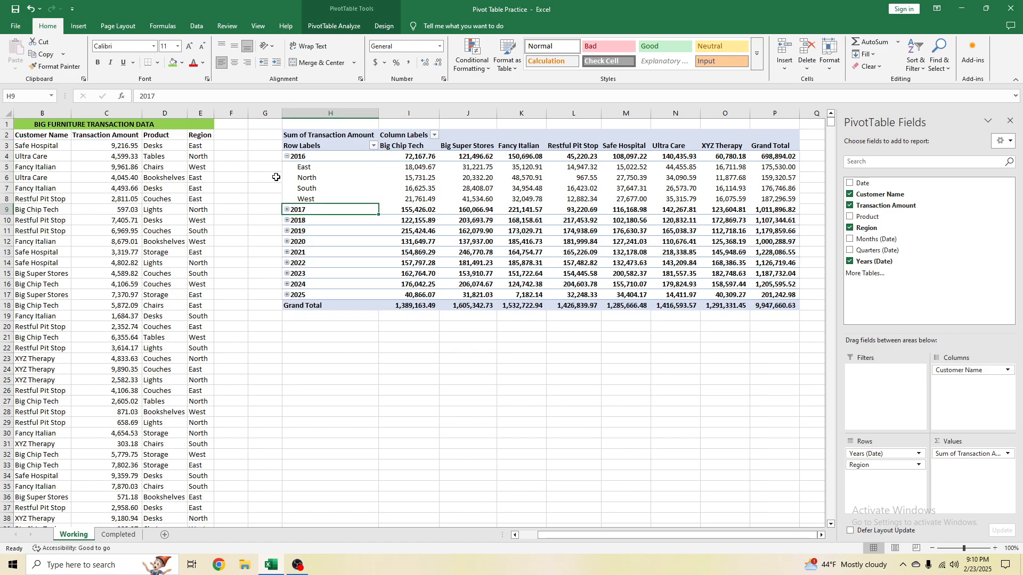
pyautogui.click(286, 156)
pyautogui.moveTo(860, 465); pyautogui.dragTo(912, 243)
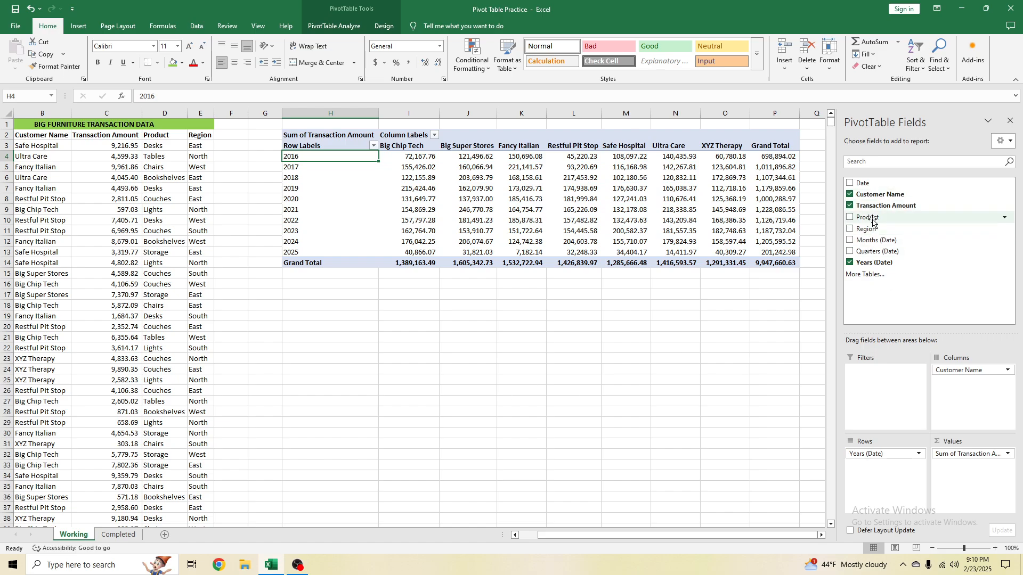
# - Add the Product field as a report filter above the PivotTable
pyautogui.moveTo(873, 222); pyautogui.dragTo(880, 383)
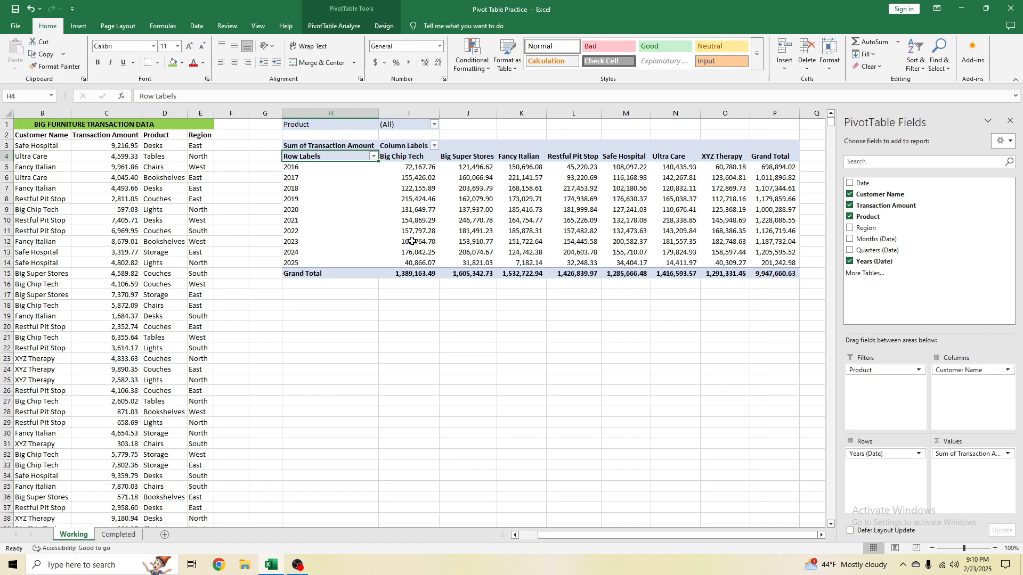
pyautogui.moveTo(330, 125); pyautogui.dragTo(419, 126)
pyautogui.click(465, 167)
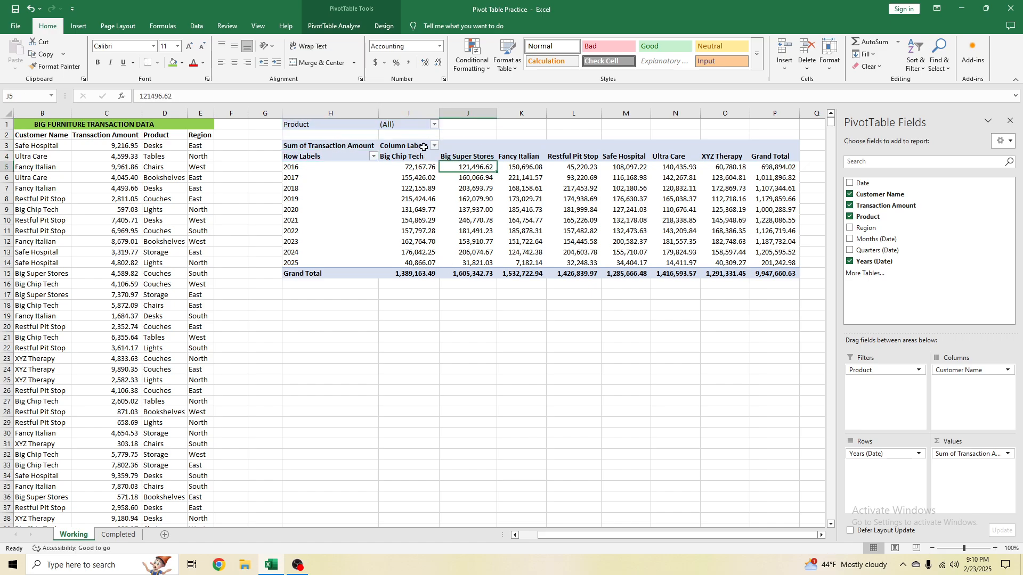
# - Filter the PivotTable to the product Bookshelves and check the resulting amounts for several customers and years
pyautogui.click(434, 126)
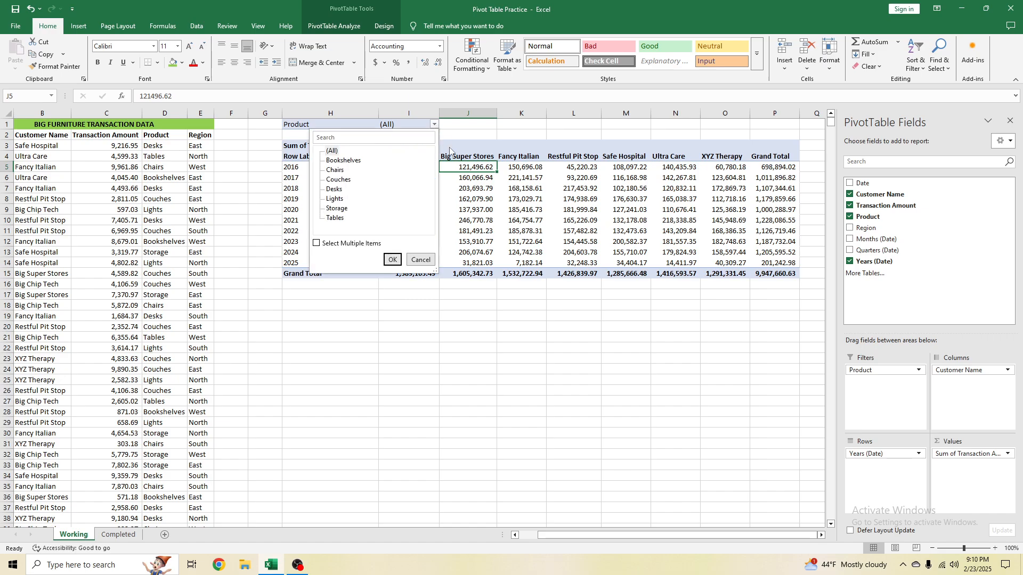
pyautogui.click(344, 161)
pyautogui.click(399, 264)
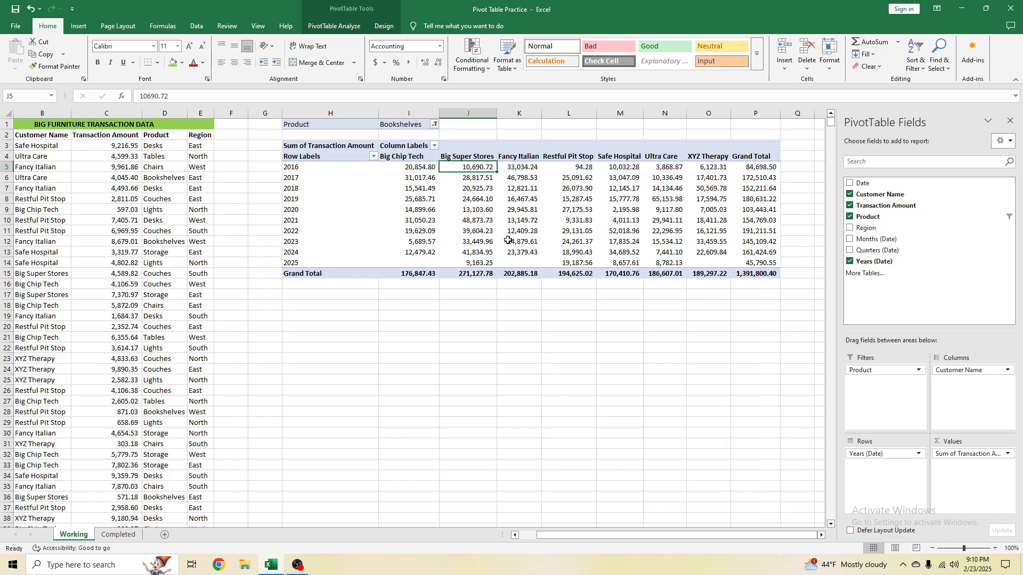
pyautogui.click(409, 170)
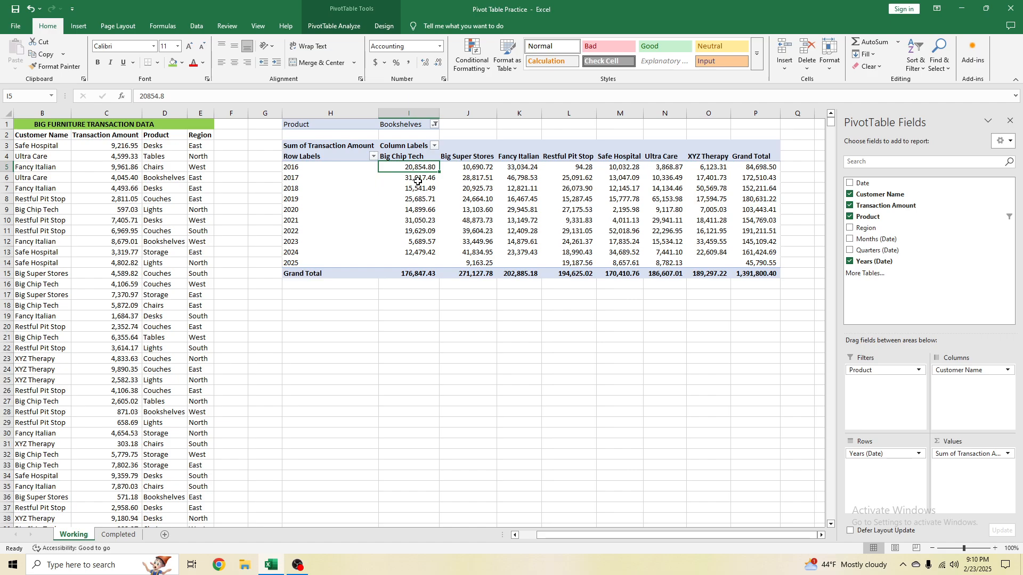
pyautogui.click(411, 189)
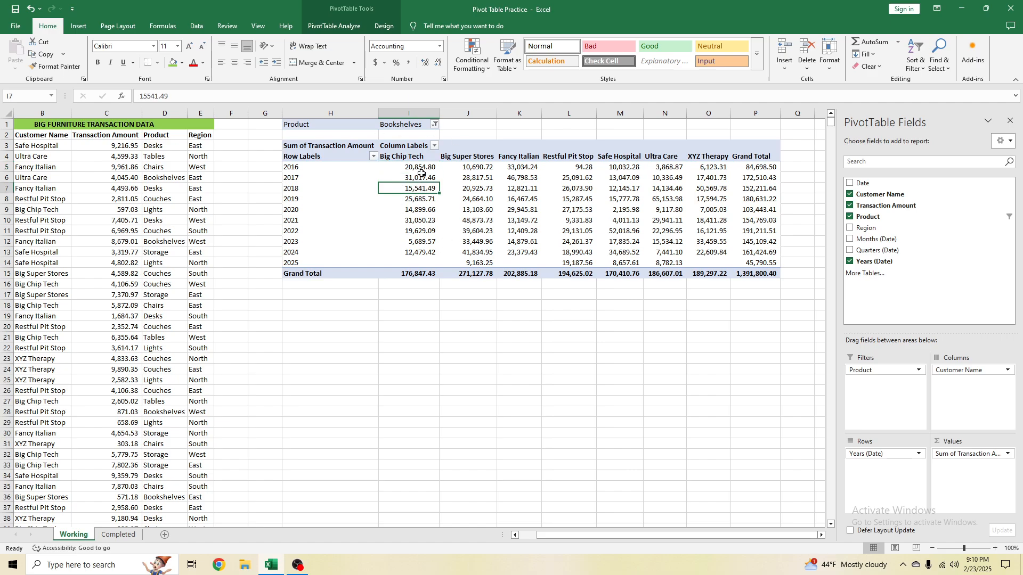
pyautogui.moveTo(338, 170); pyautogui.dragTo(411, 172)
pyautogui.click(525, 188)
pyautogui.click(592, 187)
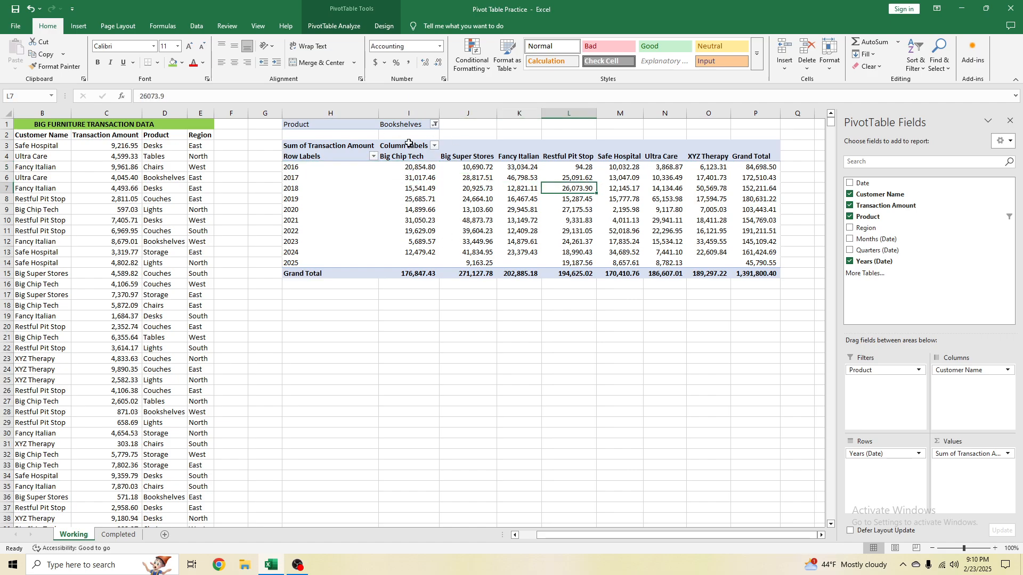
# - Allow multiple items in the Product filter, select Bookshelves and Chairs, and check Big Chip Tech's yearly amounts and grand total
pyautogui.click(435, 124)
pyautogui.click(340, 163)
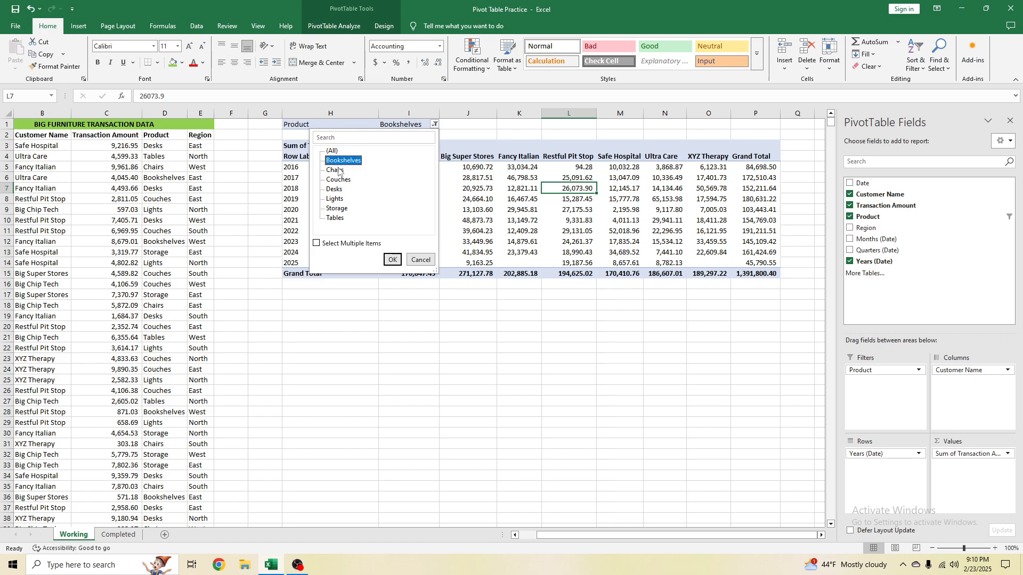
pyautogui.click(317, 244)
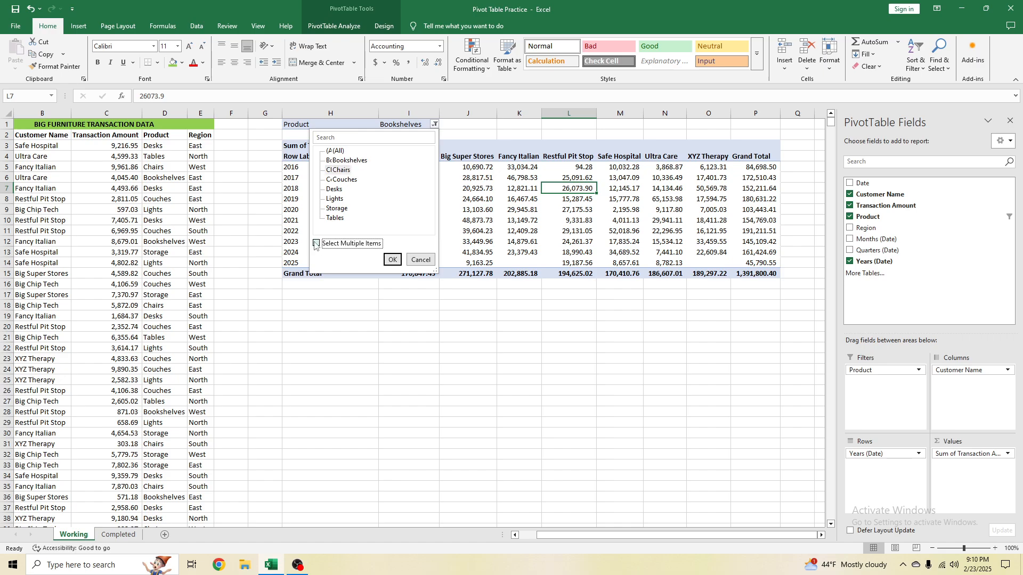
pyautogui.click(335, 168)
pyautogui.click(336, 160)
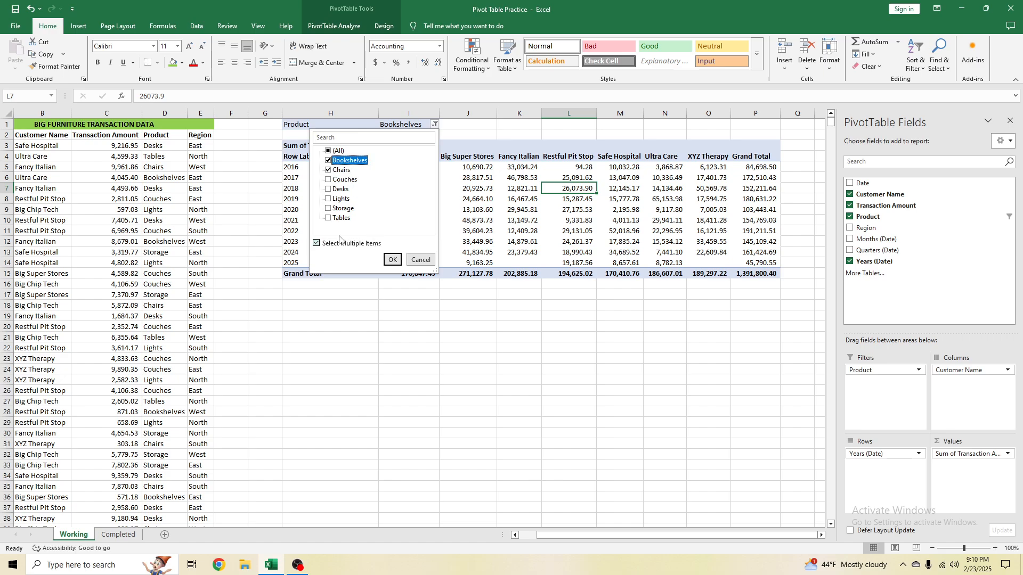
pyautogui.click(392, 260)
pyautogui.moveTo(413, 167); pyautogui.dragTo(425, 260)
pyautogui.click(408, 230)
pyautogui.click(412, 276)
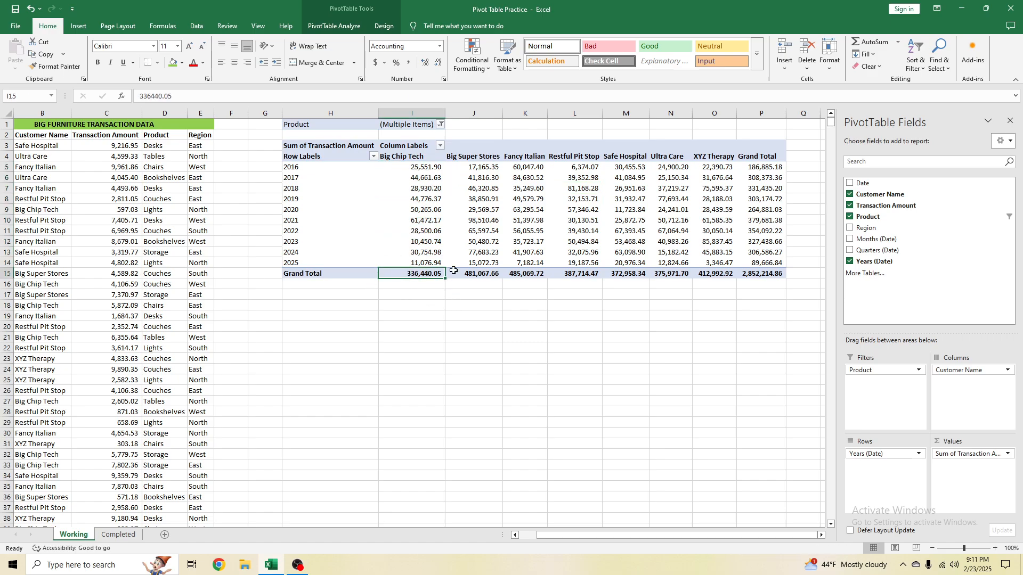
# - Check the customer and yearly grand totals, and reset the Product filter to include all products
pyautogui.moveTo(424, 274); pyautogui.dragTo(769, 275)
pyautogui.moveTo(763, 167); pyautogui.dragTo(757, 256)
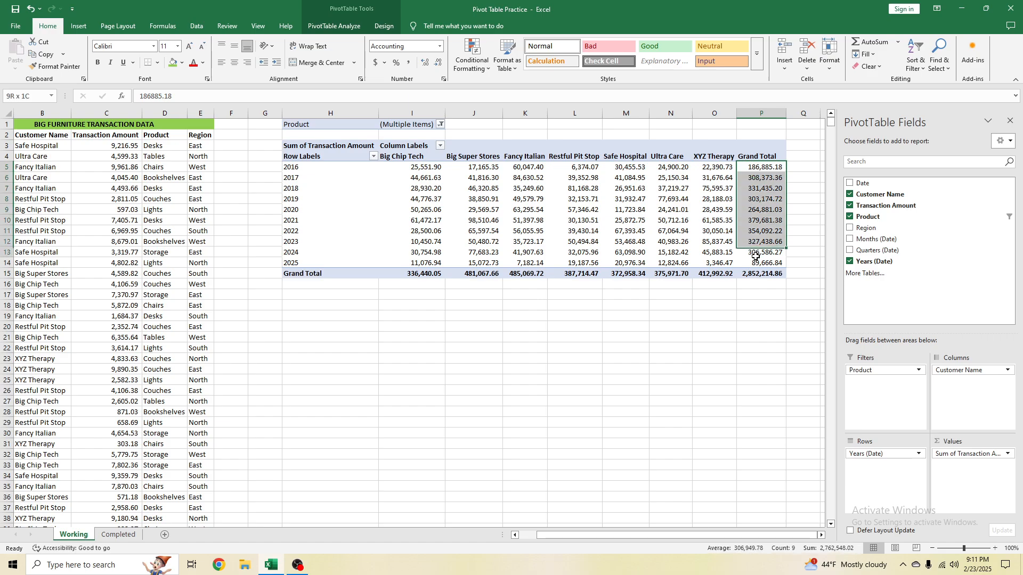
pyautogui.click(440, 124)
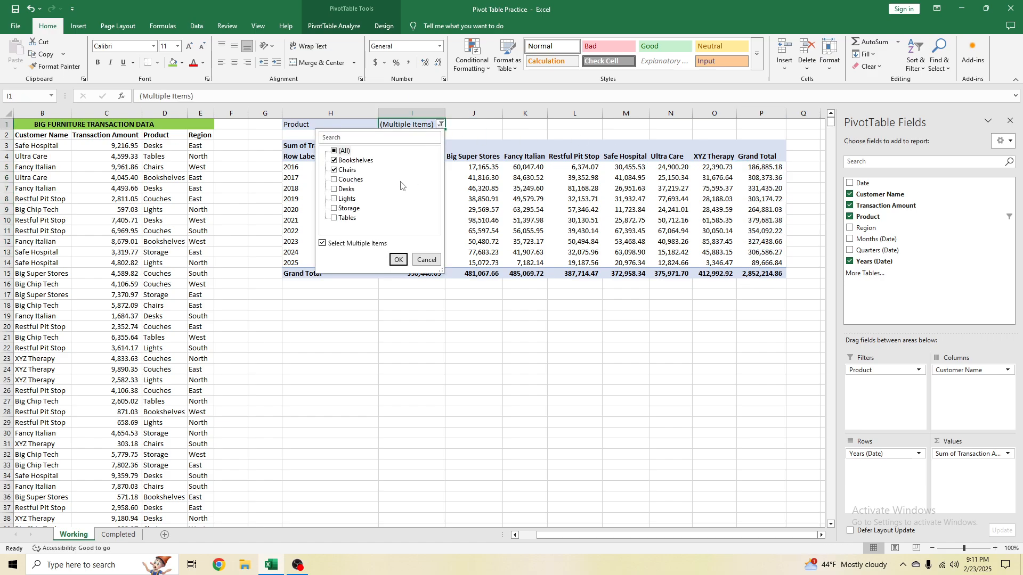
pyautogui.click(334, 151)
pyautogui.click(397, 261)
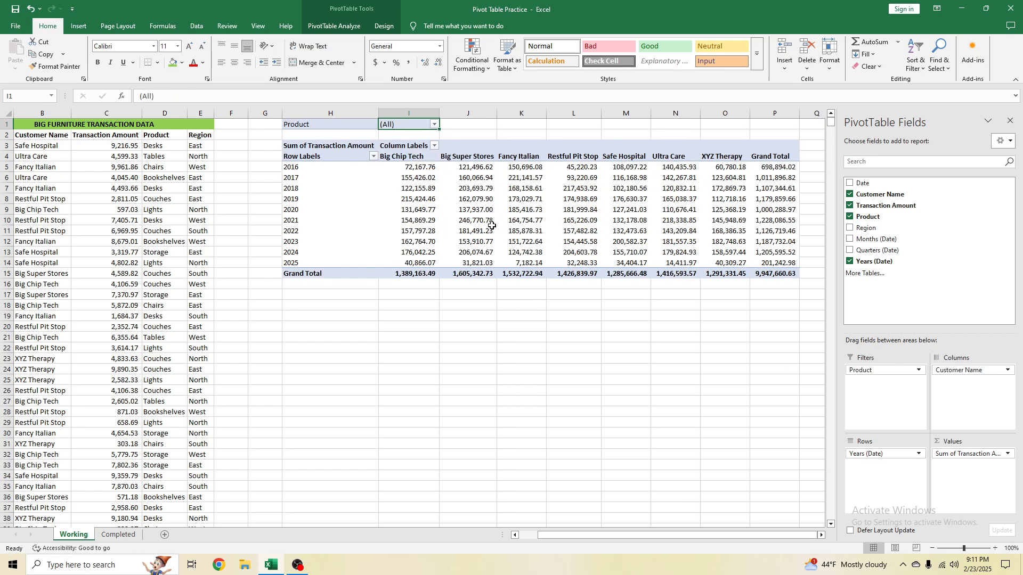
# - Remove the Product field from the PivotTable's report filters and select an empty cell outside the PivotTable
pyautogui.moveTo(885, 370); pyautogui.dragTo(900, 242)
pyautogui.click(532, 429)
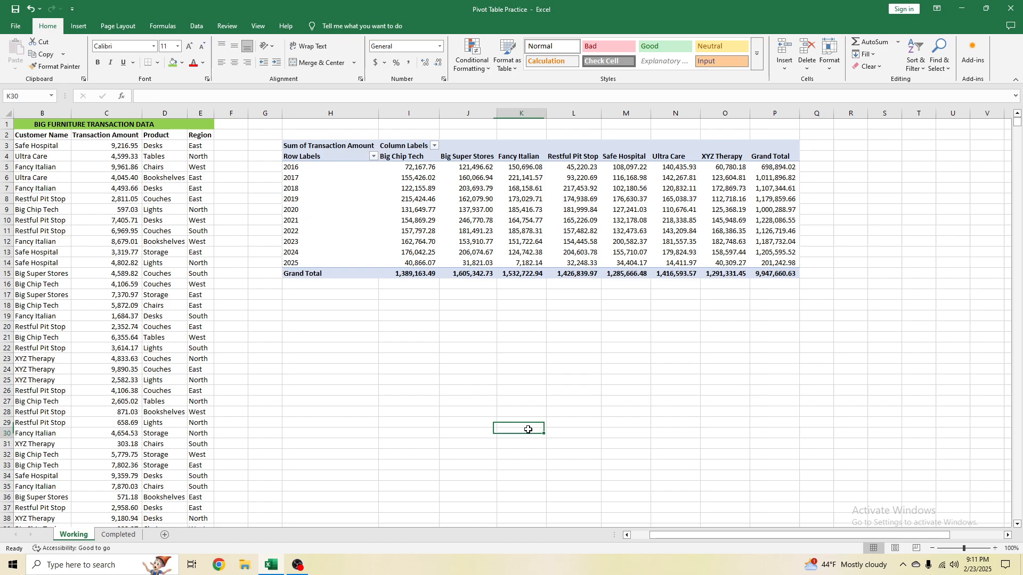
pyautogui.click(421, 209)
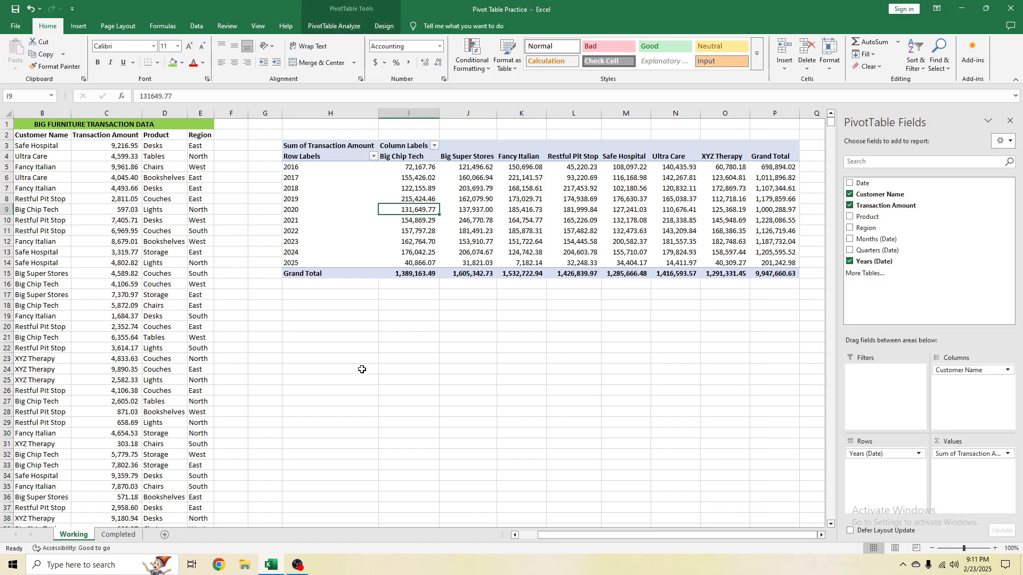
pyautogui.click(459, 349)
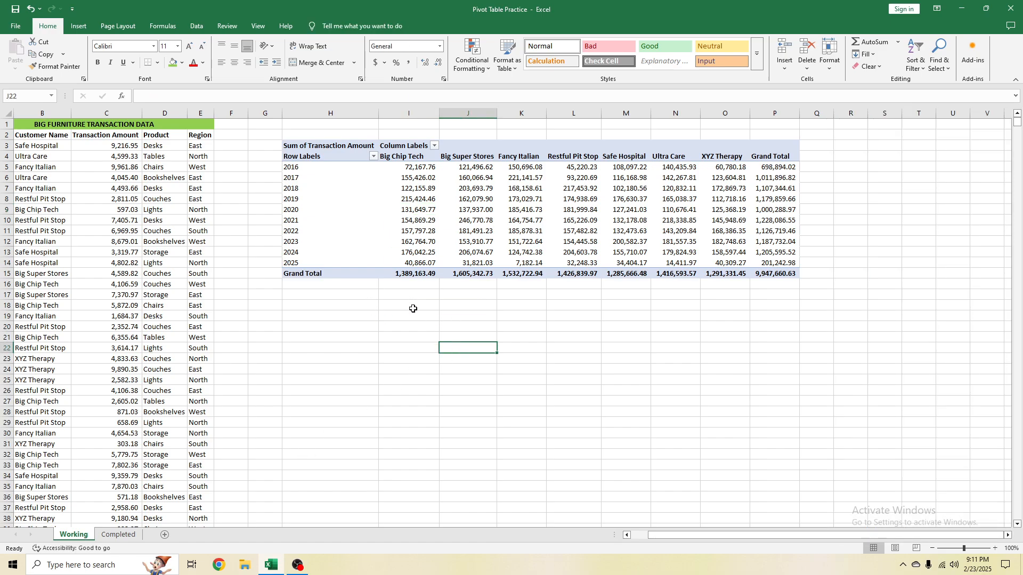